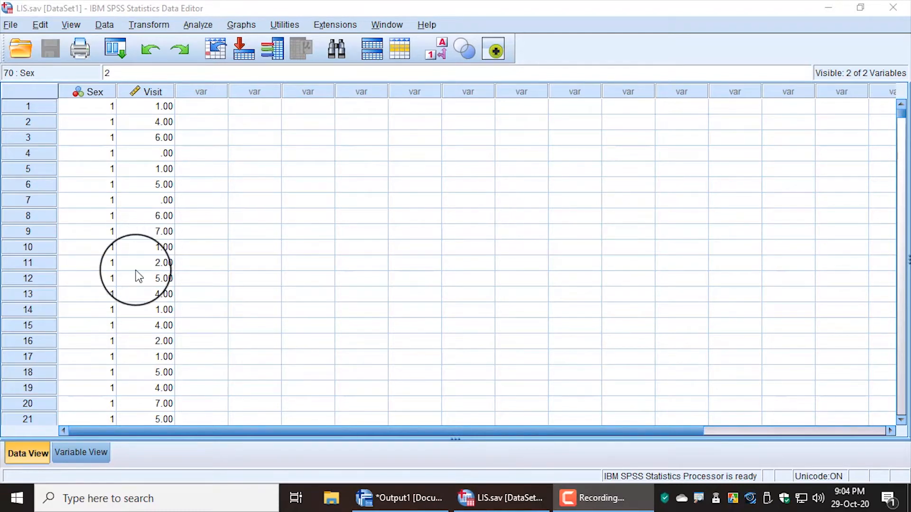
- Look through the dataset's Sex and Visit data down to the last case, row 70
{"action": "scroll", "coordinate": [127, 350], "scroll_direction": "down", "scroll_amount": 9}
{"action": "scroll", "coordinate": [128, 351], "scroll_direction": "down", "scroll_amount": 11}
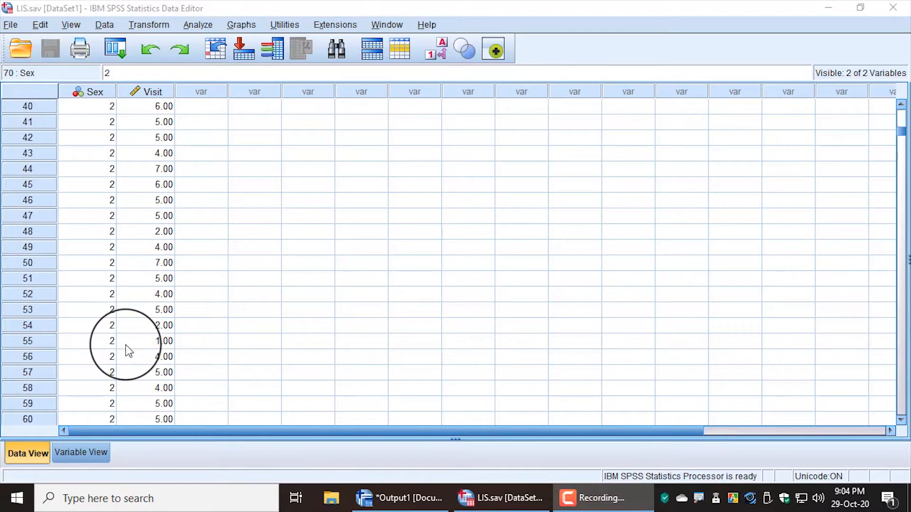
{"action": "left_click", "coordinate": [30, 246]}
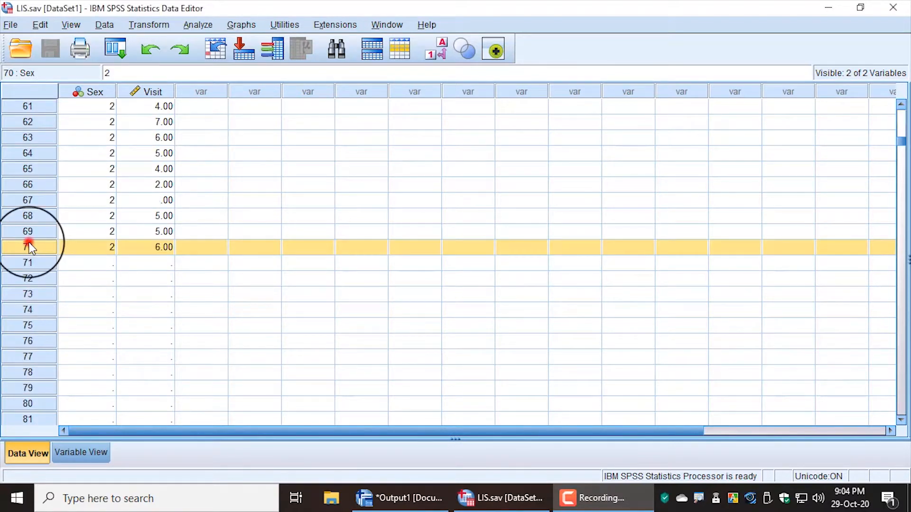
{"action": "left_click", "coordinate": [81, 252]}
{"action": "scroll", "coordinate": [134, 293], "scroll_direction": "up", "scroll_amount": 5}
{"action": "scroll", "coordinate": [133, 293], "scroll_direction": "up", "scroll_amount": 15}
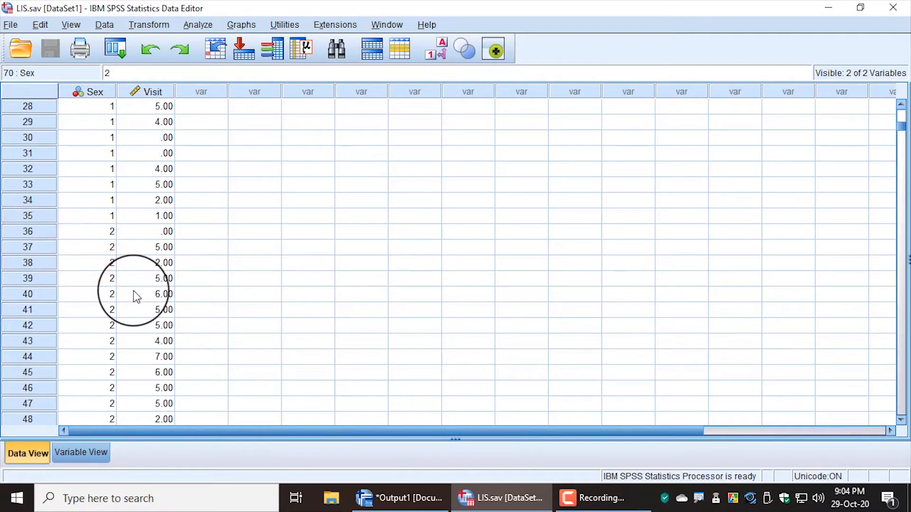
- Examine the Sex codes of both groups, highlighting the cells coded 2 in cases 36 to 70
{"action": "left_click_drag", "start_coordinate": [90, 105], "coordinate": [103, 263]}
{"action": "left_click", "coordinate": [98, 339]}
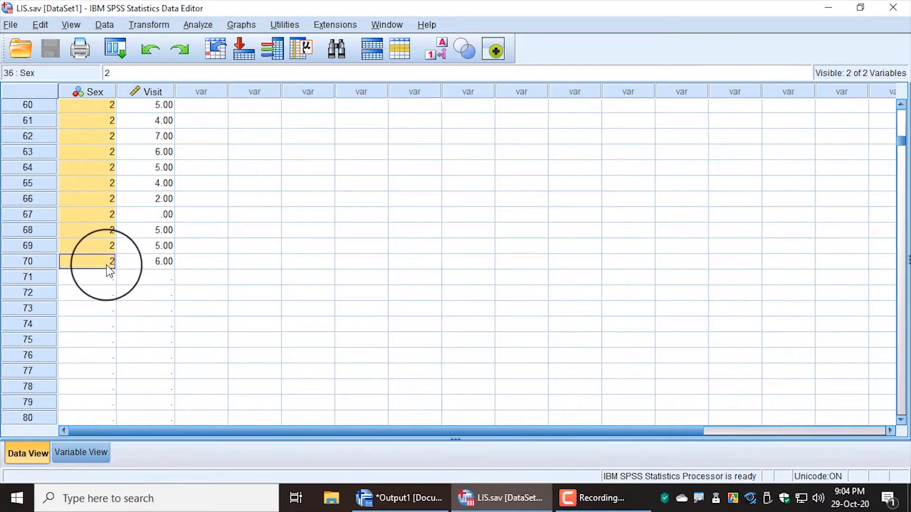
{"action": "scroll", "coordinate": [178, 332], "scroll_direction": "up", "scroll_amount": 20}
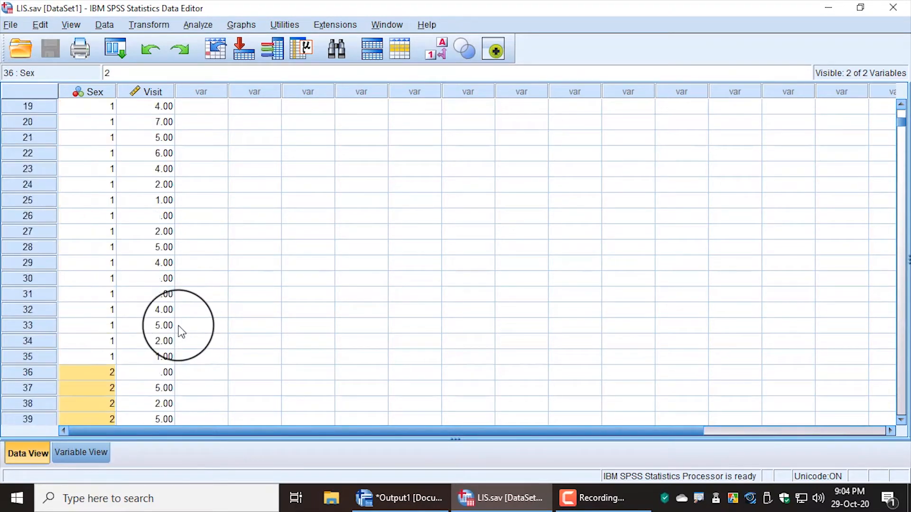
- Turn on value labels so the Sex column shows category names, and check both groups of cases
{"action": "left_click", "coordinate": [435, 49]}
{"action": "left_click_drag", "start_coordinate": [98, 106], "coordinate": [97, 326]}
{"action": "left_click", "coordinate": [436, 49]}
{"action": "left_click", "coordinate": [95, 169]}
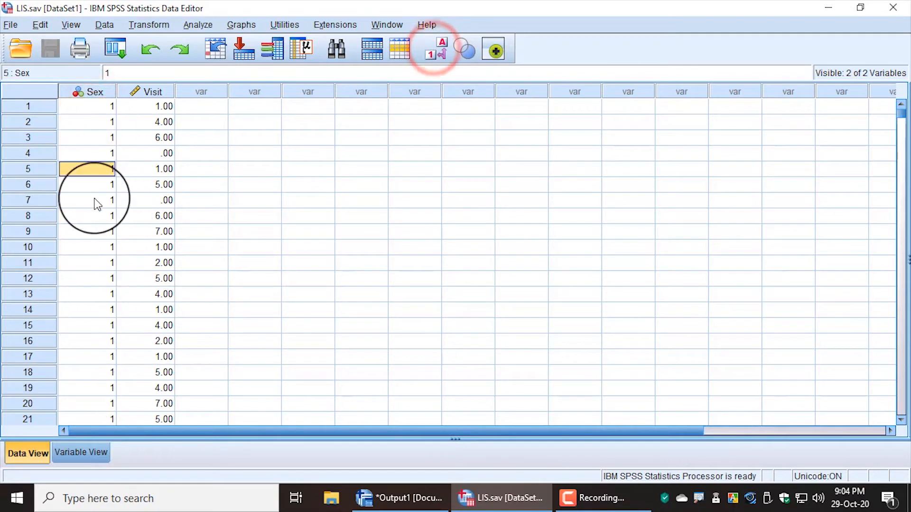
{"action": "scroll", "coordinate": [100, 266], "scroll_direction": "down", "scroll_amount": 9}
{"action": "left_click_drag", "start_coordinate": [107, 231], "coordinate": [99, 340]}
{"action": "left_click", "coordinate": [435, 49]}
{"action": "left_click", "coordinate": [154, 278]}
{"action": "scroll", "coordinate": [164, 266], "scroll_direction": "up", "scroll_amount": 9}
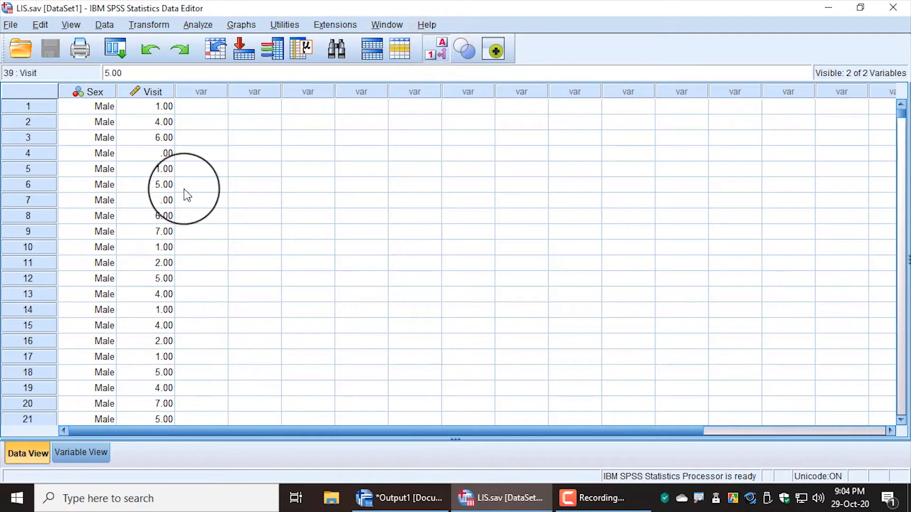
- Inspect the Visit variable's values and its label in the variable definitions
{"action": "left_click_drag", "start_coordinate": [160, 108], "coordinate": [156, 372]}
{"action": "left_click", "coordinate": [215, 168]}
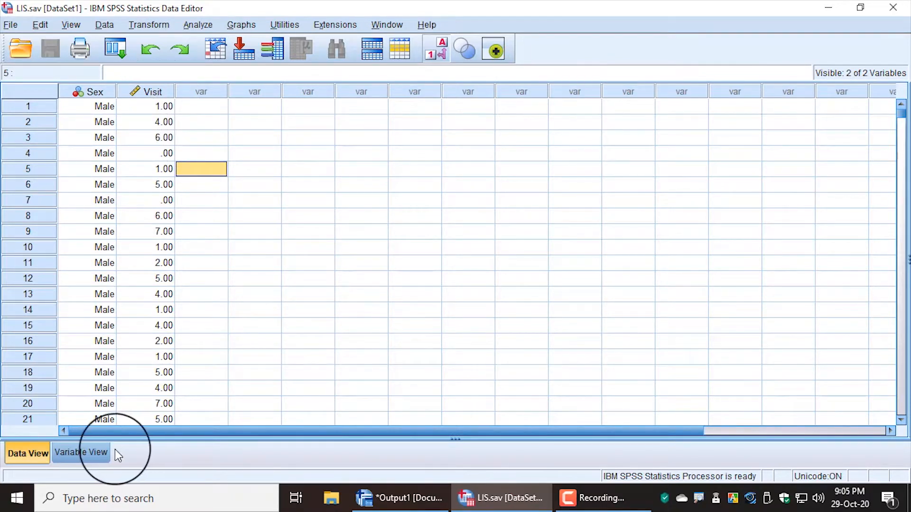
{"action": "left_click", "coordinate": [79, 453]}
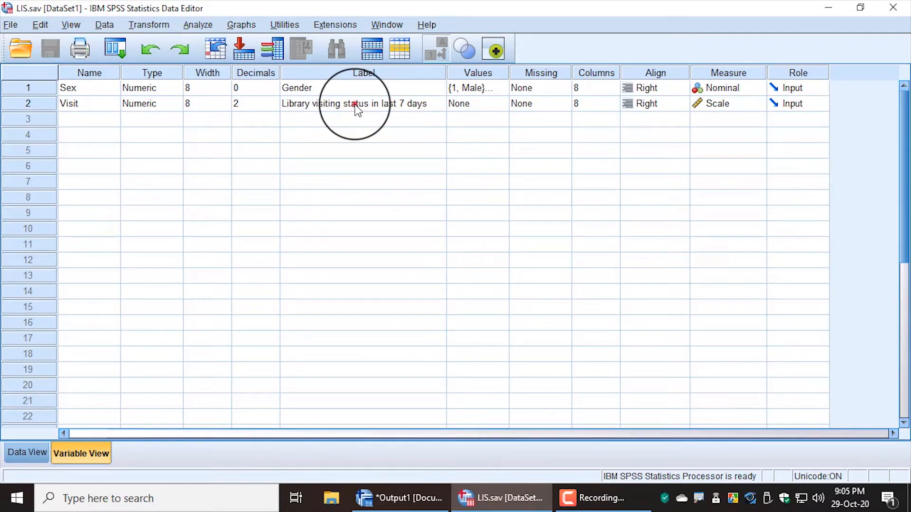
{"action": "left_click", "coordinate": [356, 108]}
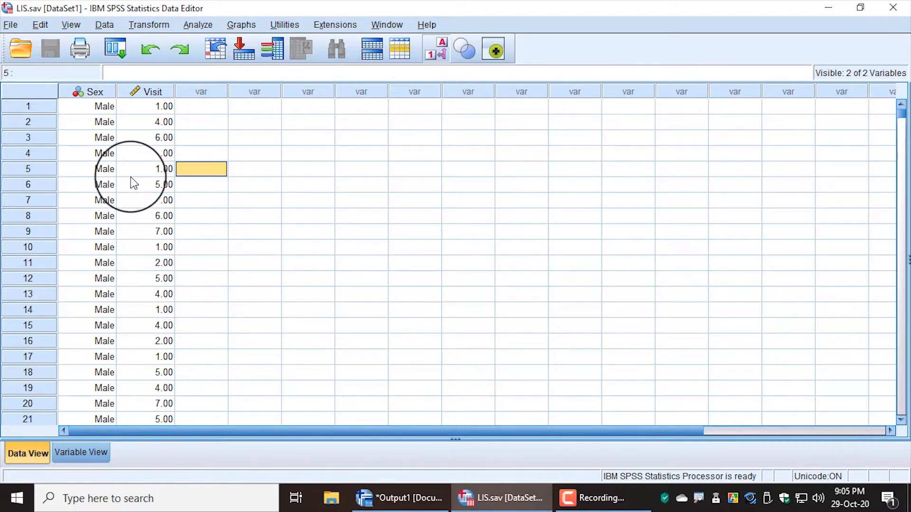
- Examine the male and female cases in the Sex column, highlighting part of each group
{"action": "left_click", "coordinate": [103, 106]}
{"action": "left_click_drag", "start_coordinate": [96, 143], "coordinate": [99, 397]}
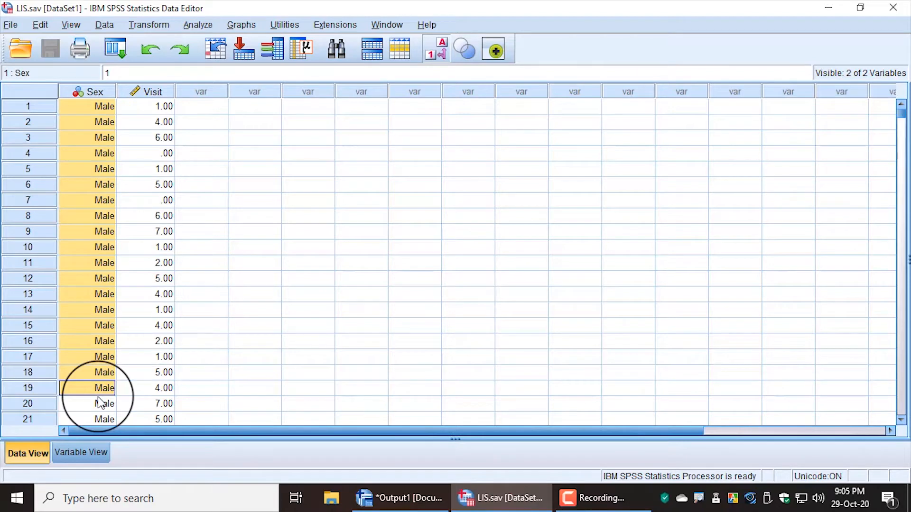
{"action": "scroll", "coordinate": [98, 402], "scroll_direction": "down", "scroll_amount": 8}
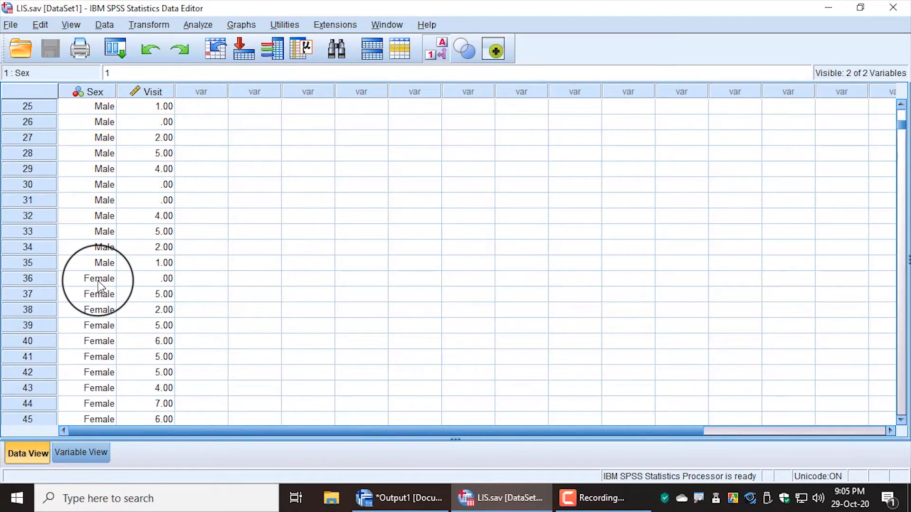
{"action": "left_click_drag", "start_coordinate": [97, 280], "coordinate": [98, 414]}
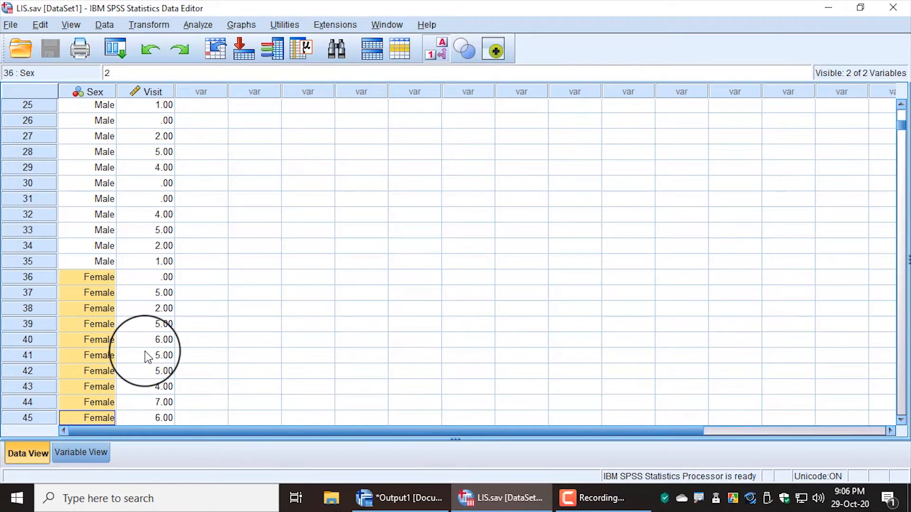
{"action": "scroll", "coordinate": [144, 351], "scroll_direction": "up", "scroll_amount": 8}
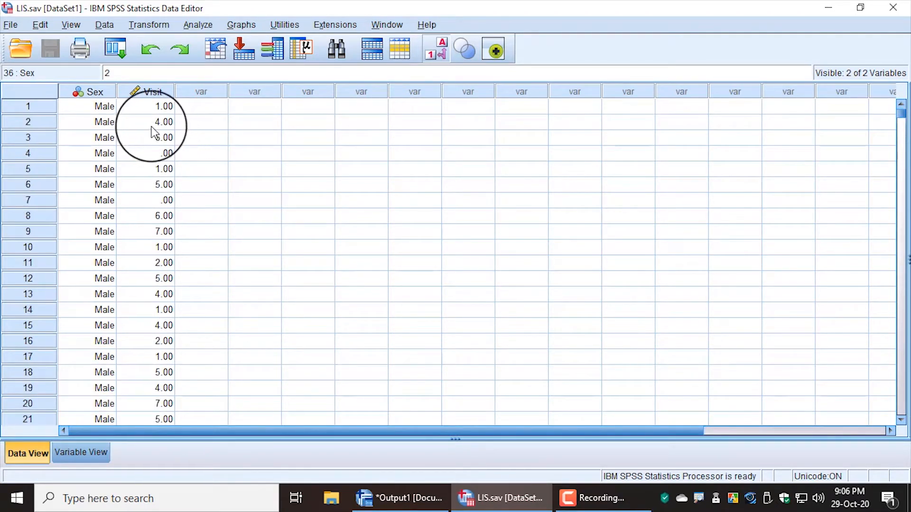
- Examine the Visit values of the first four cases individually and browse those of the remaining male and female cases
{"action": "left_click", "coordinate": [139, 108]}
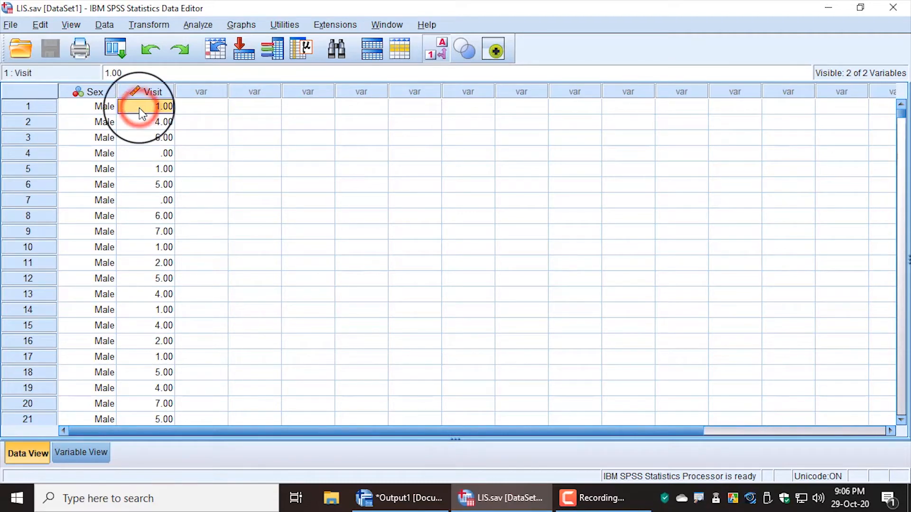
{"action": "left_click", "coordinate": [142, 123]}
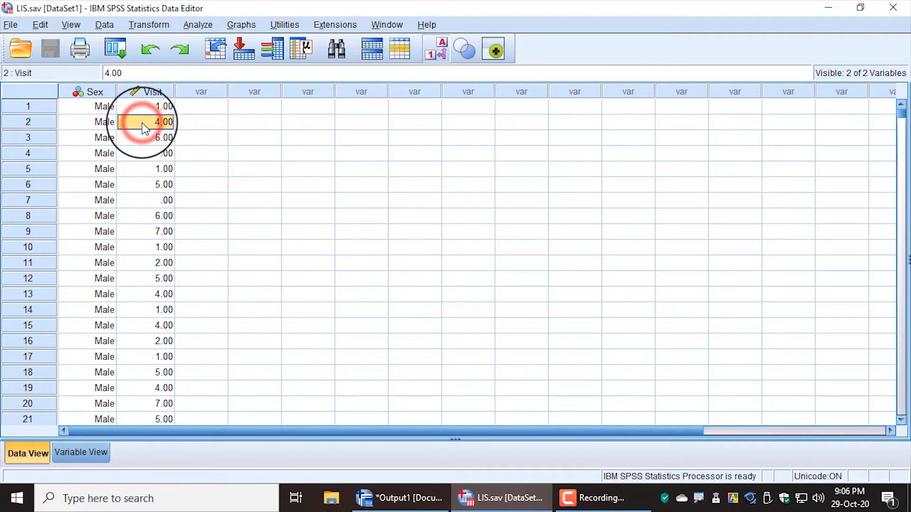
{"action": "left_click", "coordinate": [143, 140]}
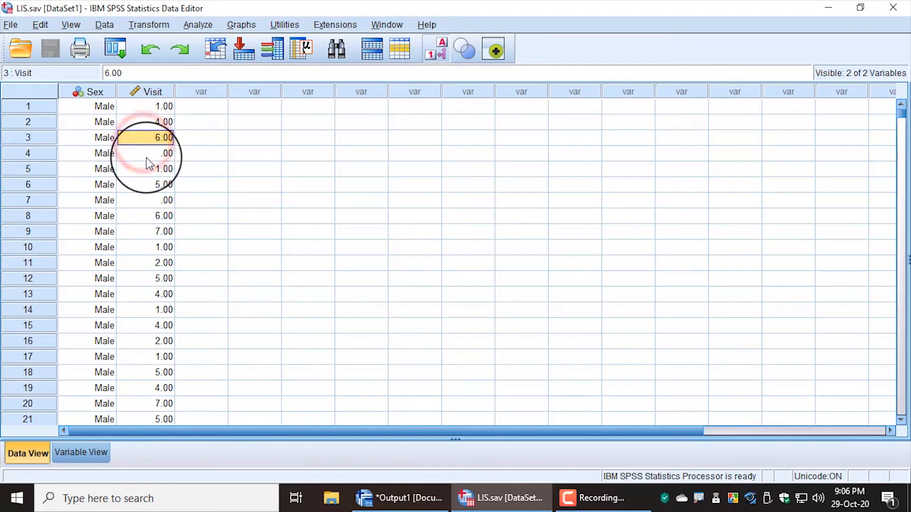
{"action": "left_click", "coordinate": [146, 158]}
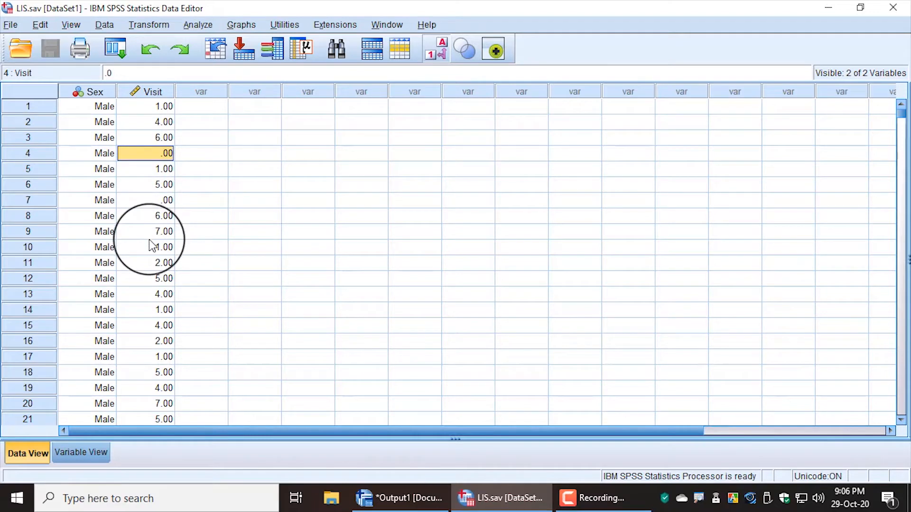
{"action": "scroll", "coordinate": [151, 245], "scroll_direction": "down", "scroll_amount": 8}
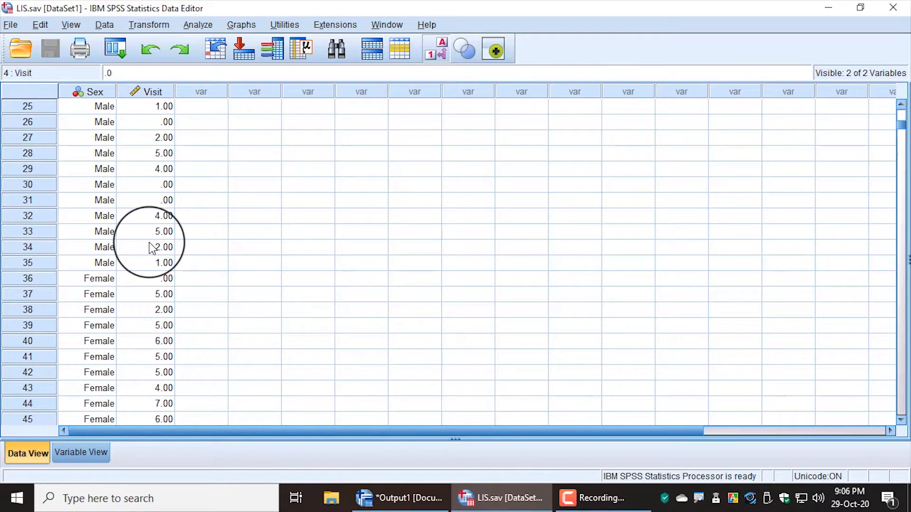
{"action": "scroll", "coordinate": [151, 247], "scroll_direction": "down", "scroll_amount": 2}
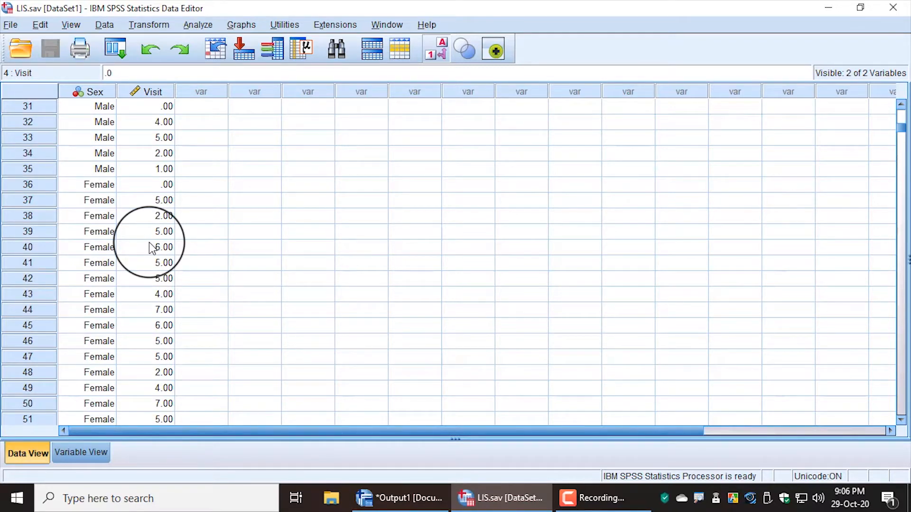
{"action": "scroll", "coordinate": [151, 247], "scroll_direction": "up", "scroll_amount": 10}
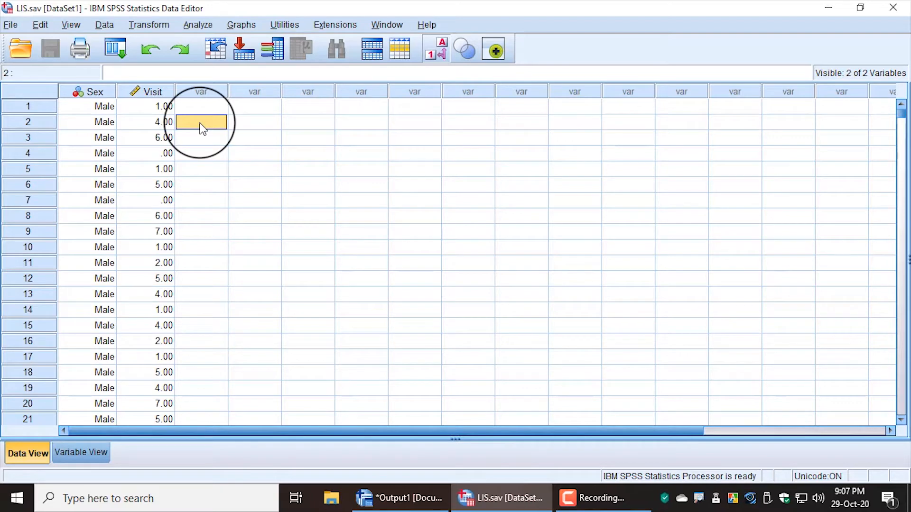
- Highlight the entire Sex and Visit columns in turn to compare the two variables
{"action": "left_click", "coordinate": [104, 92]}
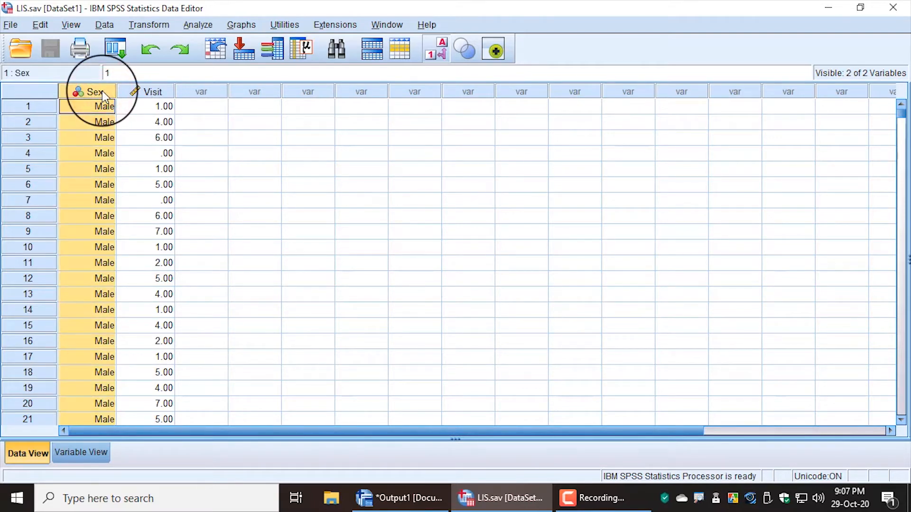
{"action": "left_click", "coordinate": [152, 95]}
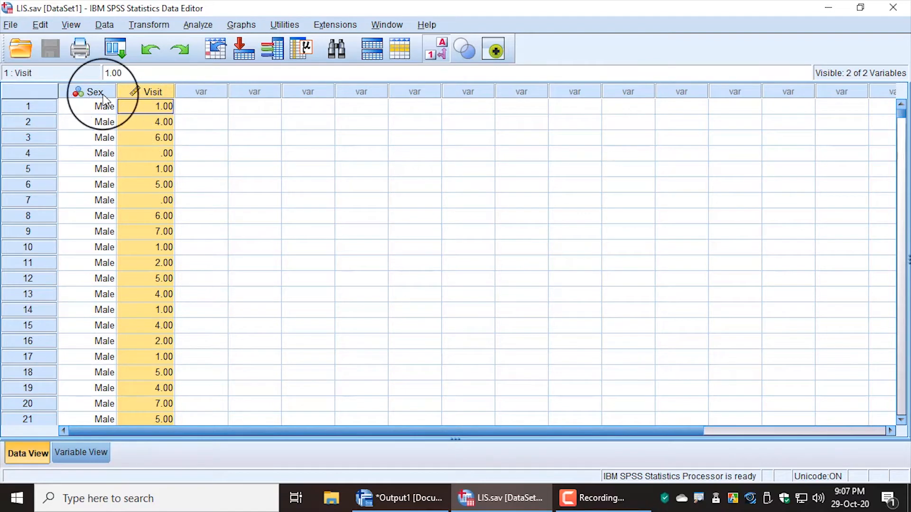
{"action": "left_click", "coordinate": [103, 94]}
{"action": "left_click", "coordinate": [148, 95]}
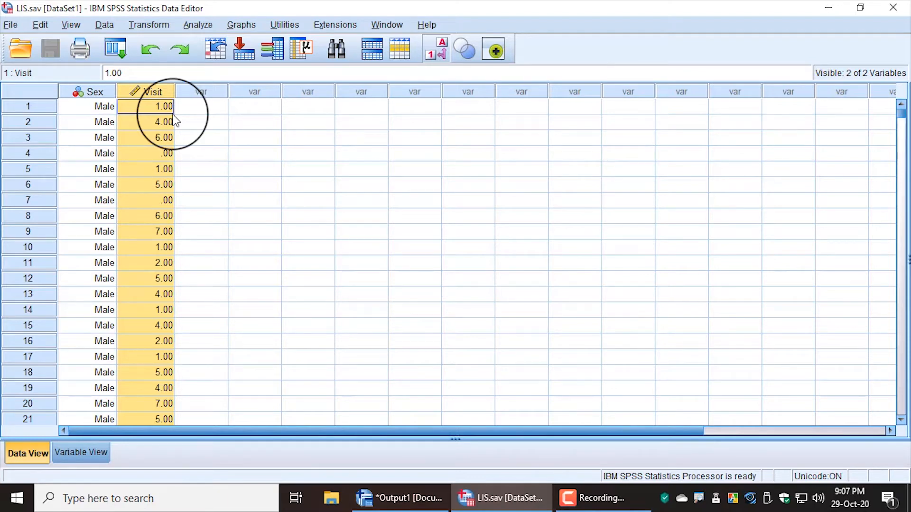
{"action": "left_click", "coordinate": [192, 122]}
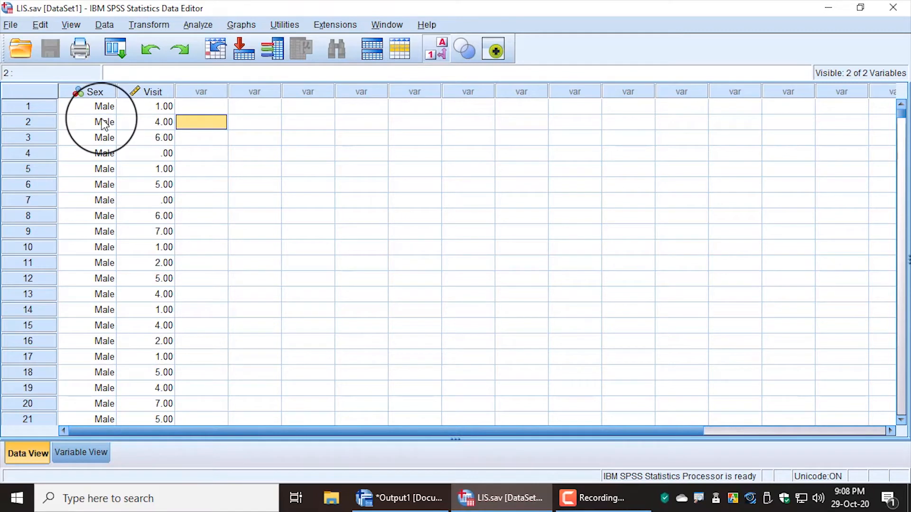
- Select the whole Sex column and review where its male and female groups lie
{"action": "left_click", "coordinate": [94, 91]}
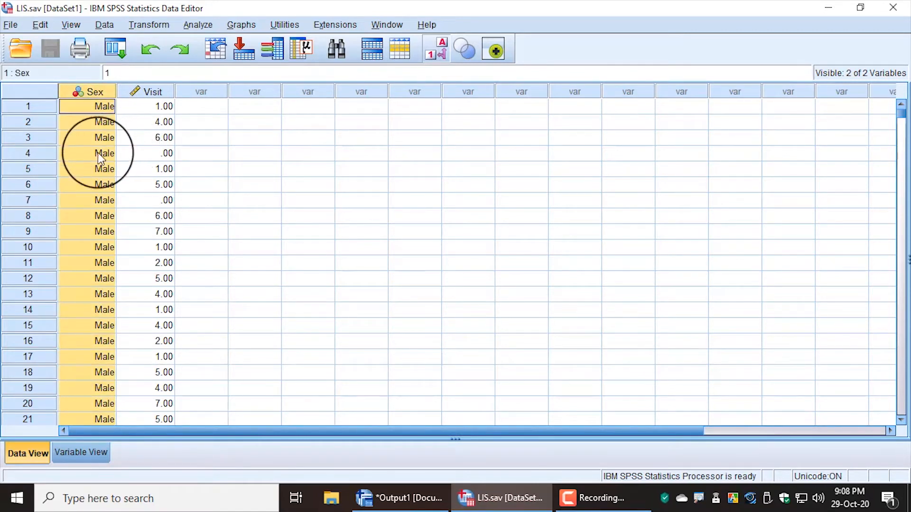
{"action": "scroll", "coordinate": [92, 209], "scroll_direction": "down", "scroll_amount": 7}
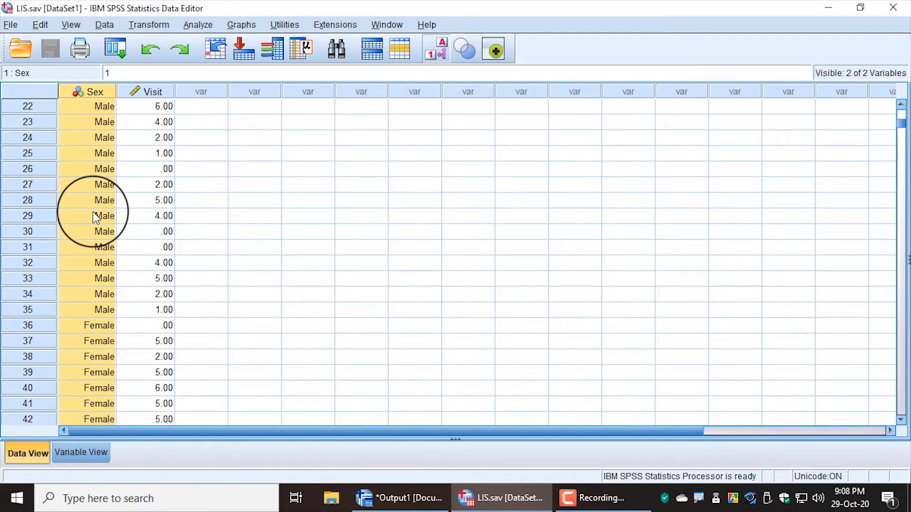
{"action": "scroll", "coordinate": [95, 218], "scroll_direction": "up", "scroll_amount": 7}
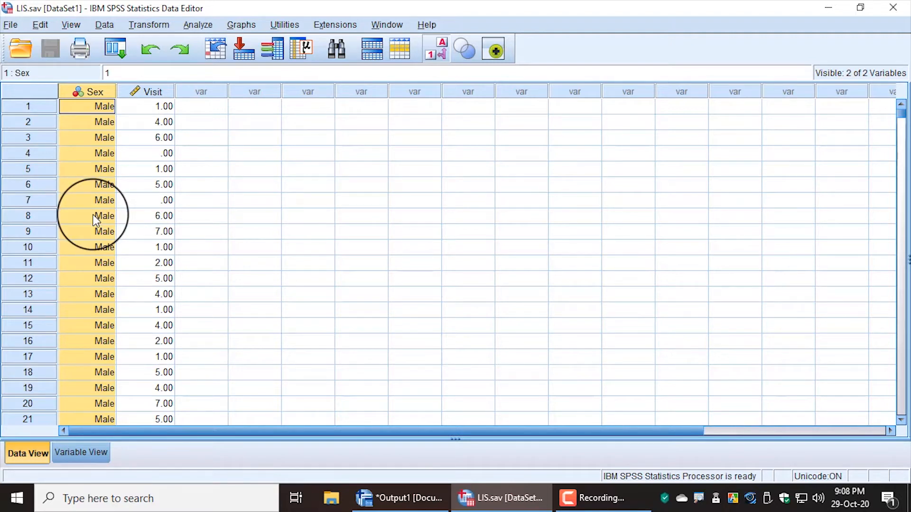
- Examine the Visit values across the male and female cases, highlighting them from case 1 through case 51
{"action": "left_click", "coordinate": [173, 105]}
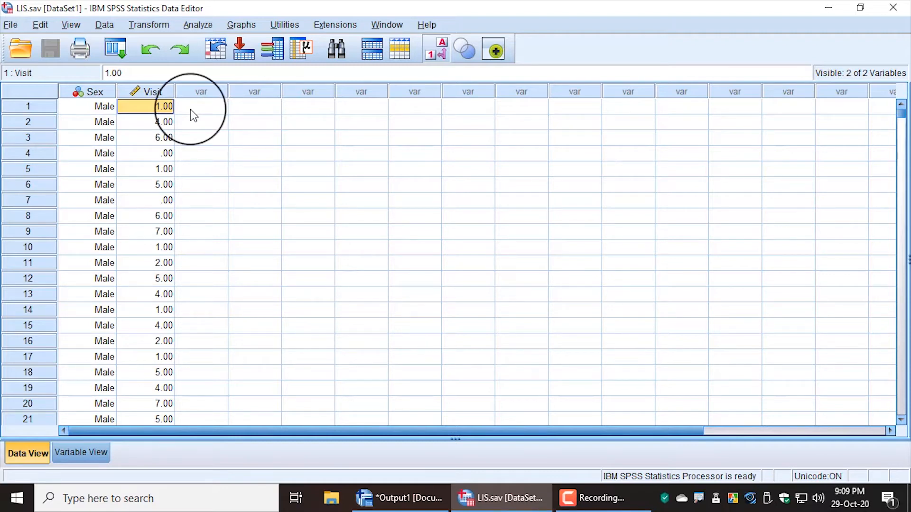
{"action": "left_click", "coordinate": [123, 109]}
{"action": "left_click_drag", "start_coordinate": [124, 113], "coordinate": [162, 430]}
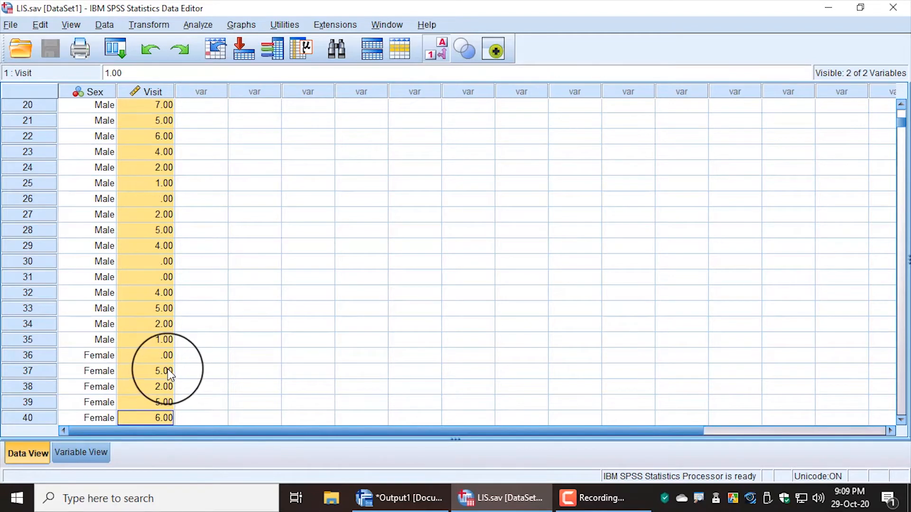
{"action": "scroll", "coordinate": [146, 358], "scroll_direction": "up", "scroll_amount": 6}
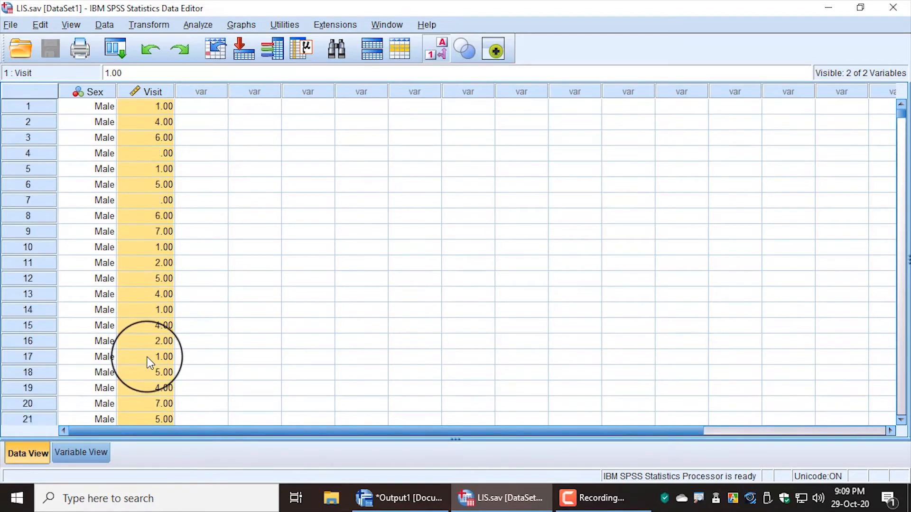
{"action": "left_click_drag", "start_coordinate": [150, 108], "coordinate": [151, 420]}
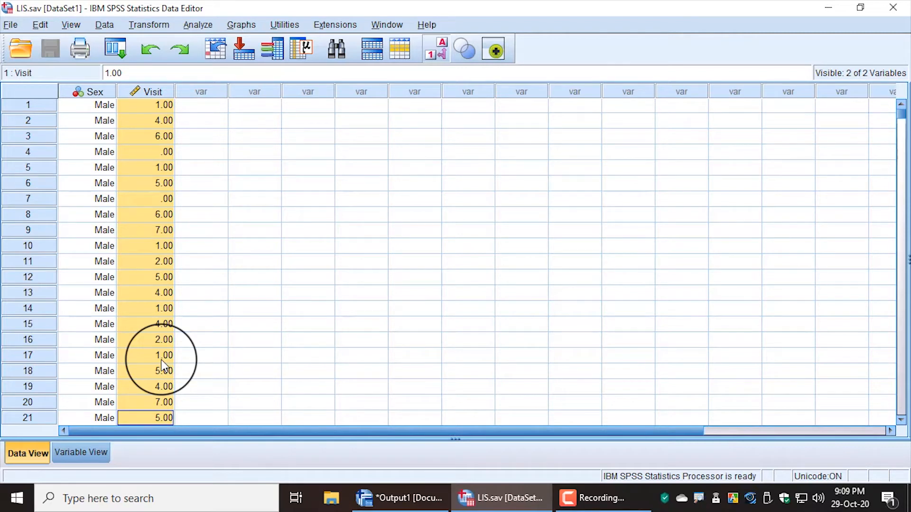
{"action": "scroll", "coordinate": [161, 356], "scroll_direction": "up", "scroll_amount": 1}
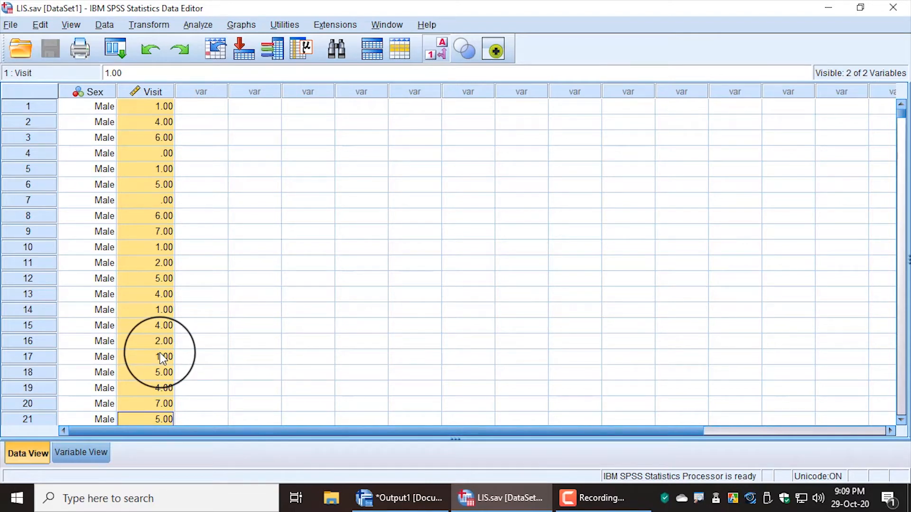
{"action": "left_click", "coordinate": [159, 168]}
{"action": "left_click_drag", "start_coordinate": [152, 106], "coordinate": [161, 425]}
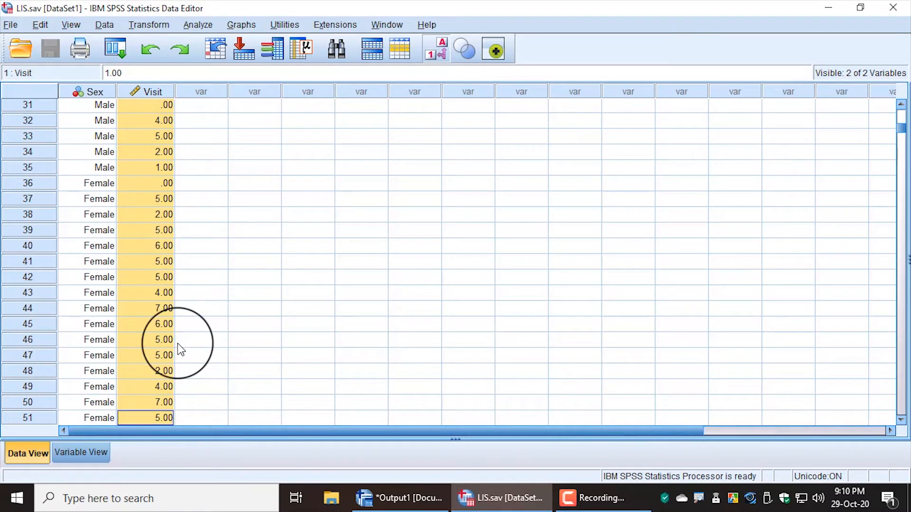
{"action": "scroll", "coordinate": [160, 354], "scroll_direction": "up", "scroll_amount": 10}
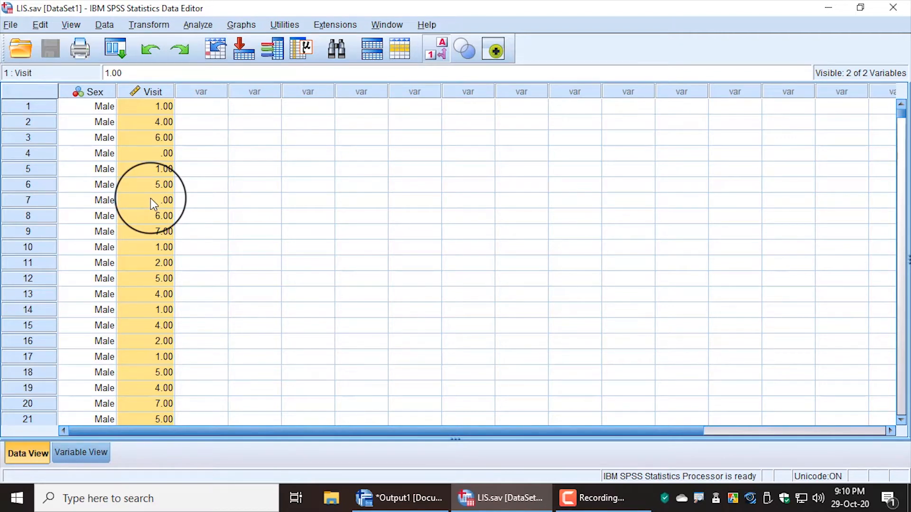
- Highlight the whole Visit column and check the individual Visit values of cases 2 and 6
{"action": "left_click", "coordinate": [160, 122]}
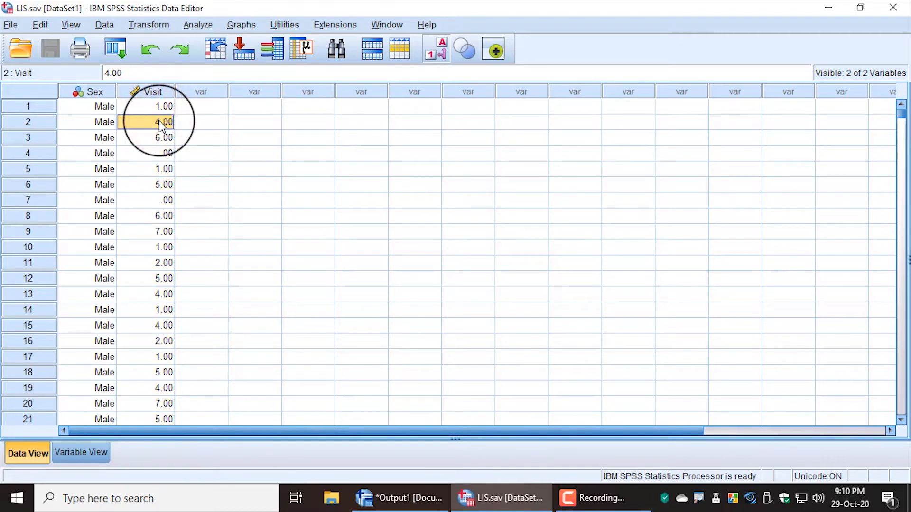
{"action": "left_click", "coordinate": [157, 93]}
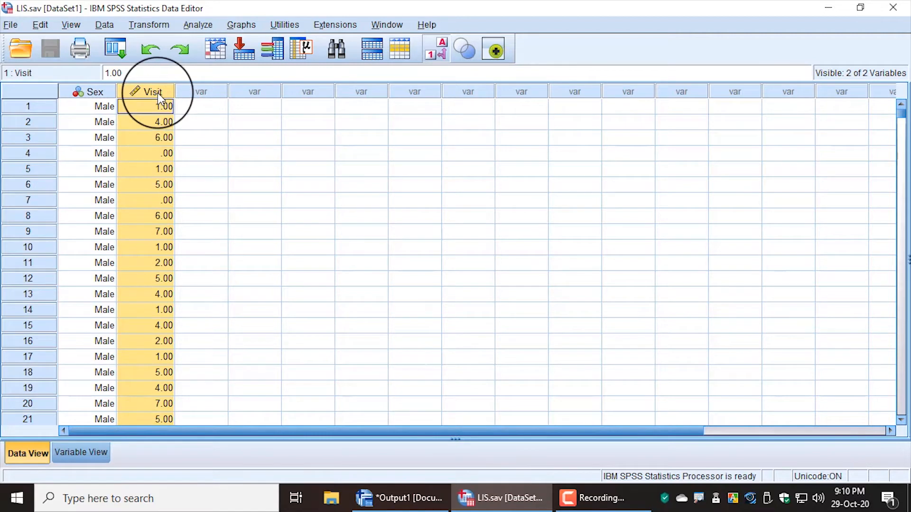
{"action": "left_click", "coordinate": [161, 184]}
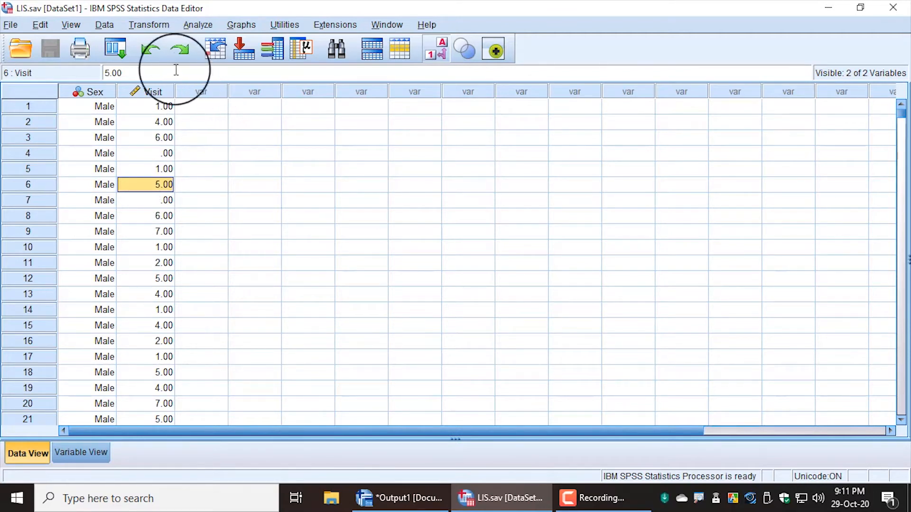
- Set up an Explore analysis with library visiting status as the dependent variable and Gender [Sex] as the factor
{"action": "left_click", "coordinate": [199, 24]}
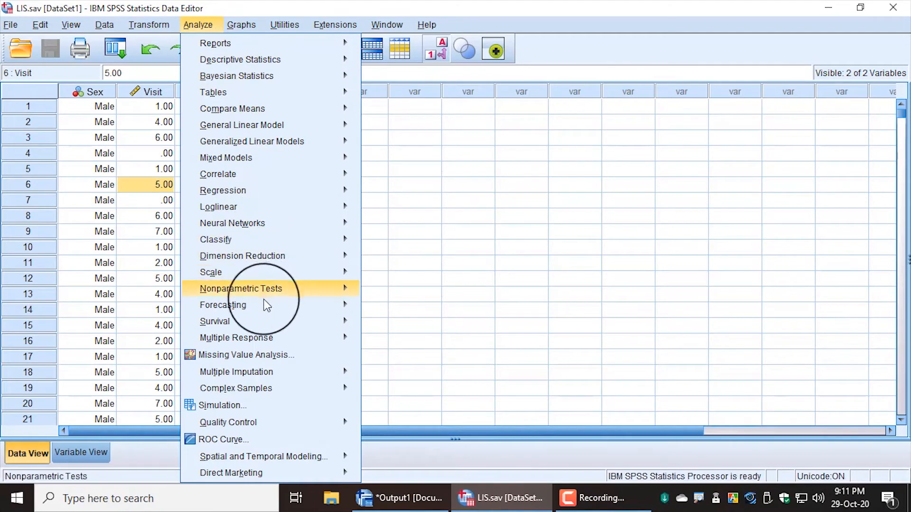
{"action": "left_click", "coordinate": [267, 60]}
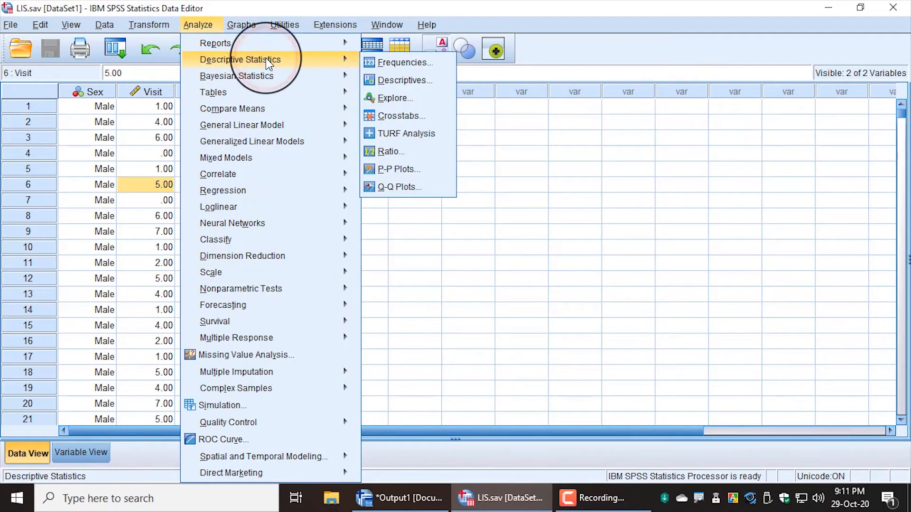
{"action": "left_click", "coordinate": [405, 100]}
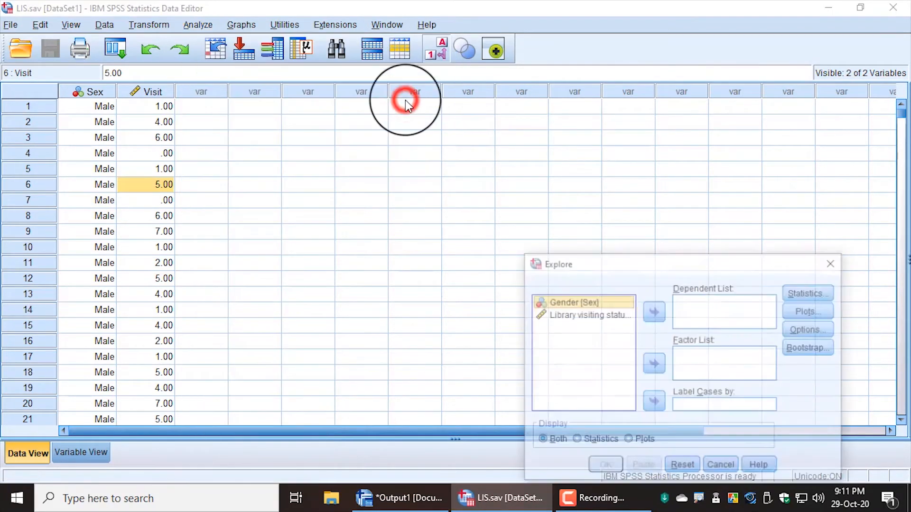
{"action": "left_click_drag", "start_coordinate": [620, 266], "coordinate": [354, 108]}
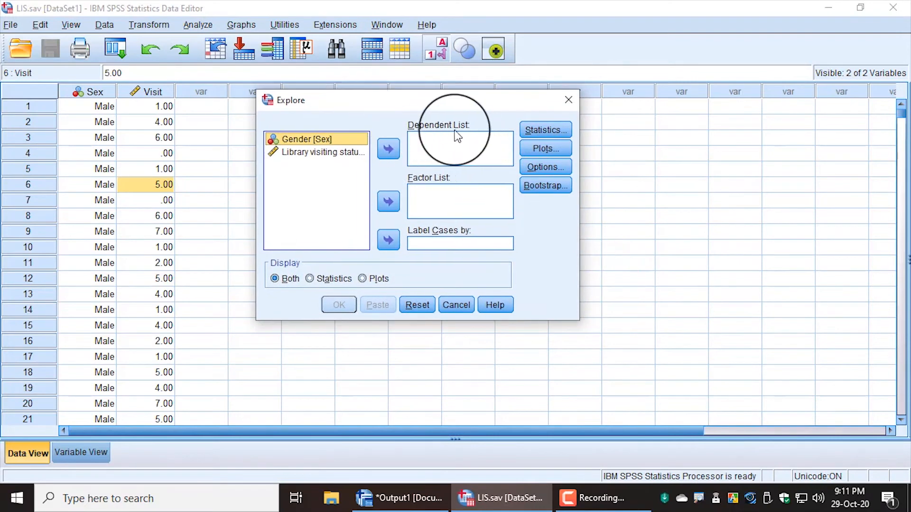
{"action": "left_click", "coordinate": [320, 153]}
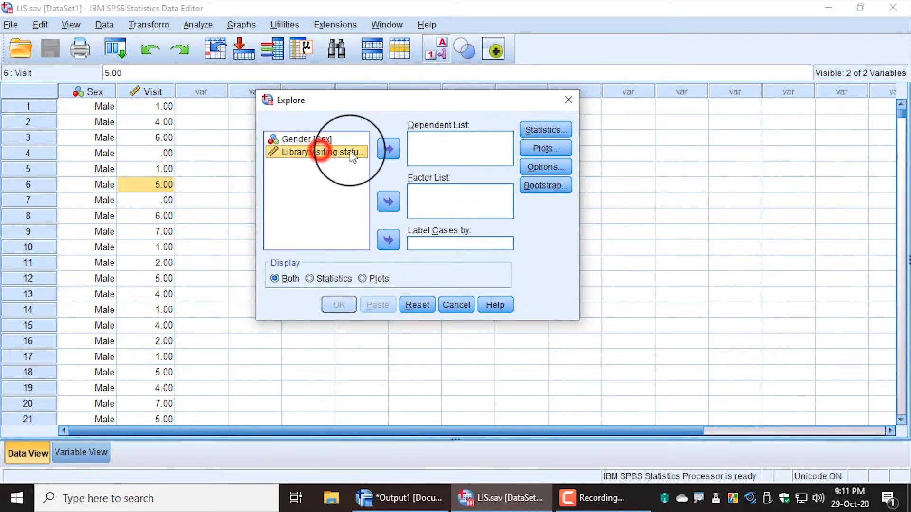
{"action": "left_click", "coordinate": [388, 148]}
{"action": "left_click", "coordinate": [312, 140]}
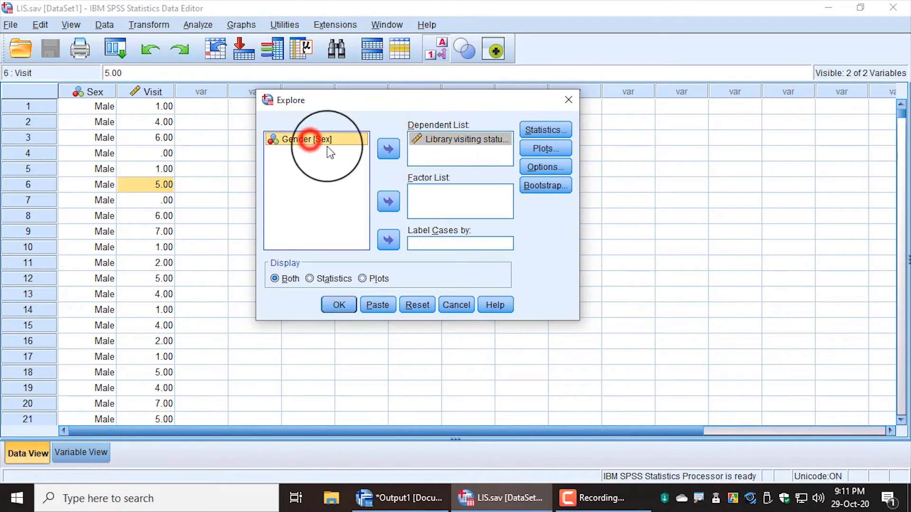
{"action": "left_click", "coordinate": [388, 203]}
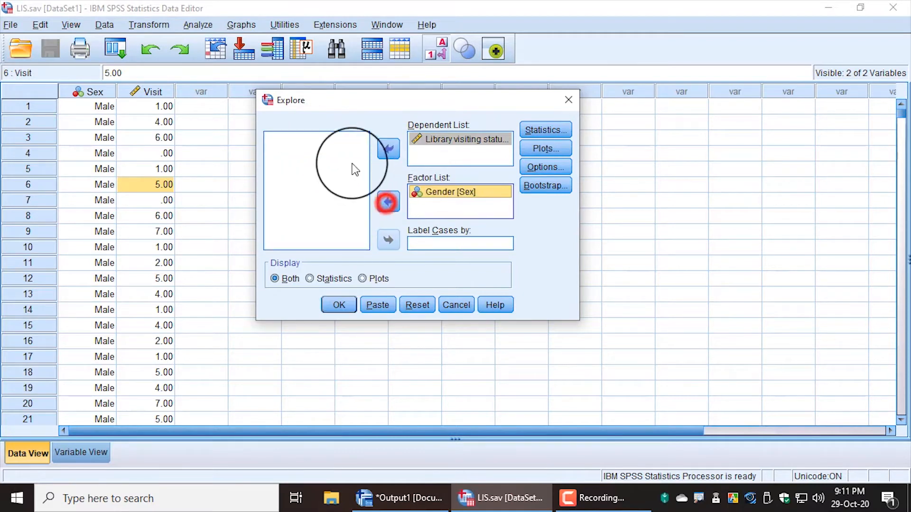
- Configure the Explore plots to produce a histogram instead of stem-and-leaf, and include normality plots with tests
{"action": "left_click", "coordinate": [547, 149]}
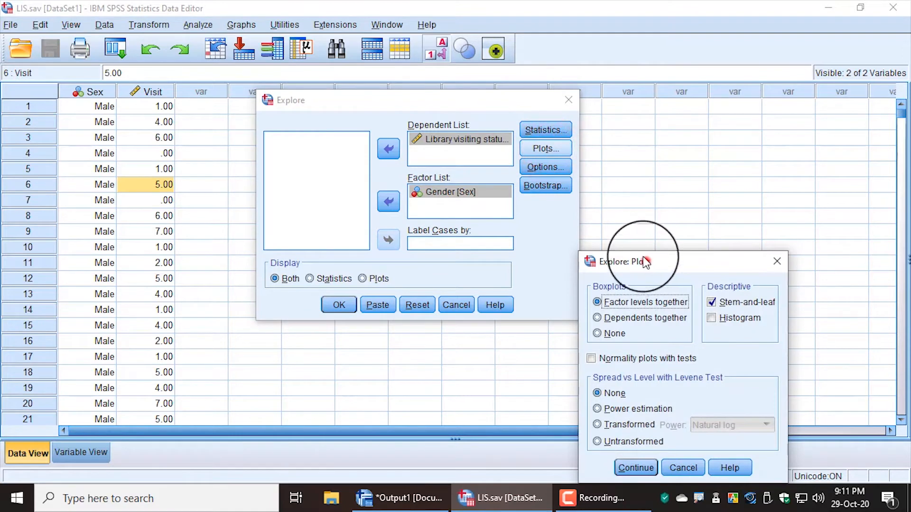
{"action": "left_click_drag", "start_coordinate": [638, 260], "coordinate": [489, 118]}
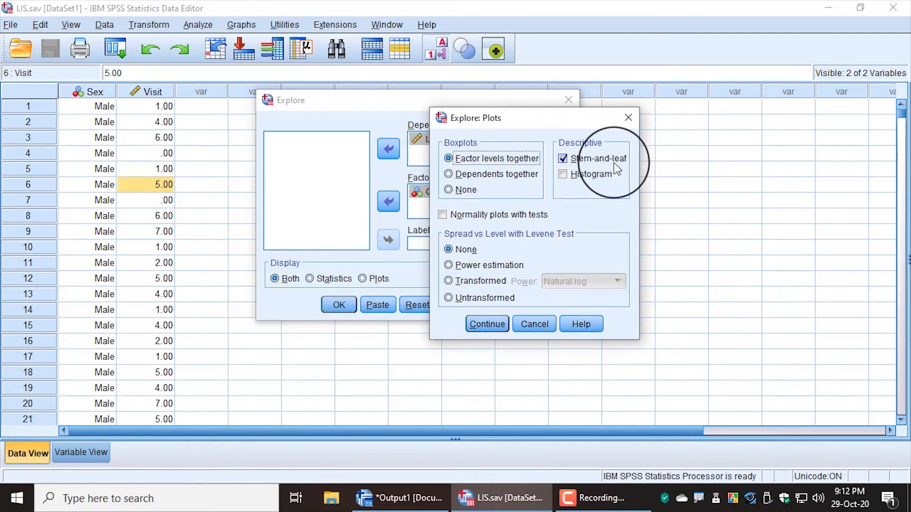
{"action": "left_click", "coordinate": [563, 160]}
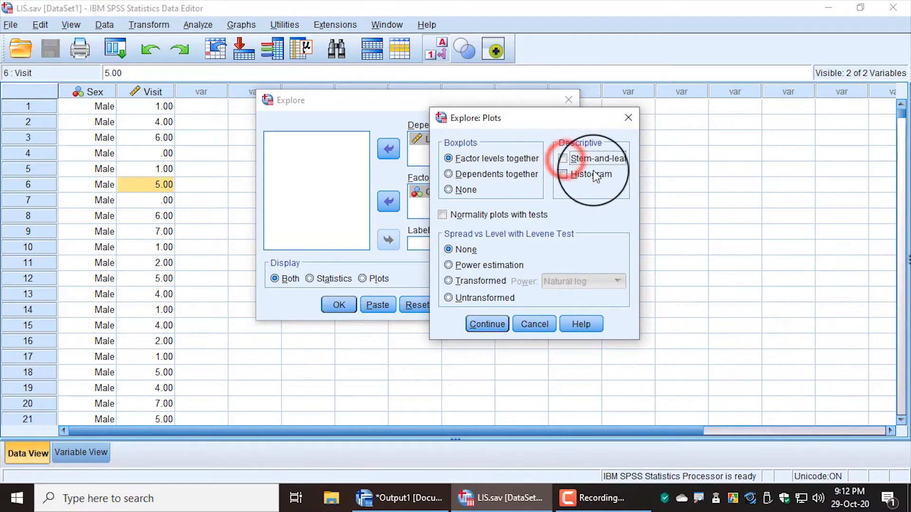
{"action": "left_click", "coordinate": [563, 174]}
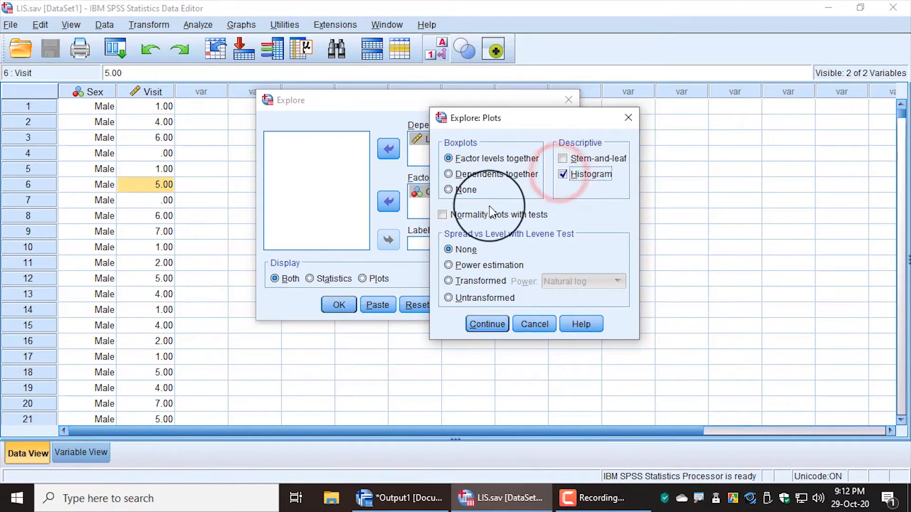
{"action": "left_click", "coordinate": [441, 216]}
{"action": "left_click", "coordinate": [484, 325]}
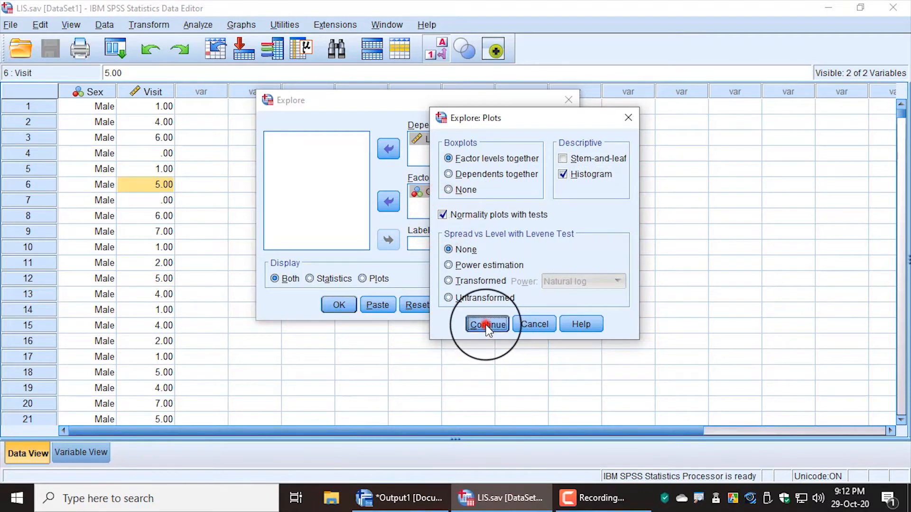
- Keep Descriptives with a 95% confidence interval for the mean as the statistics and run the Explore analysis
{"action": "left_click", "coordinate": [547, 131]}
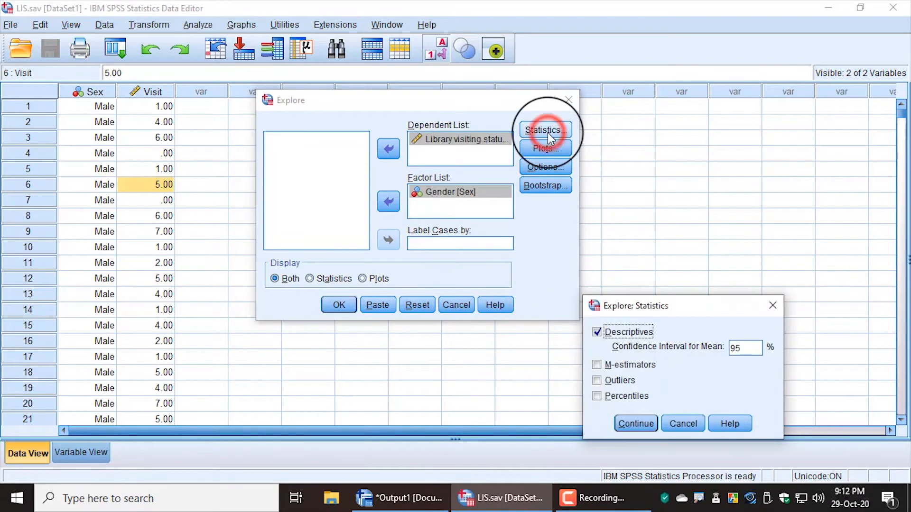
{"action": "left_click_drag", "start_coordinate": [628, 306], "coordinate": [497, 138]}
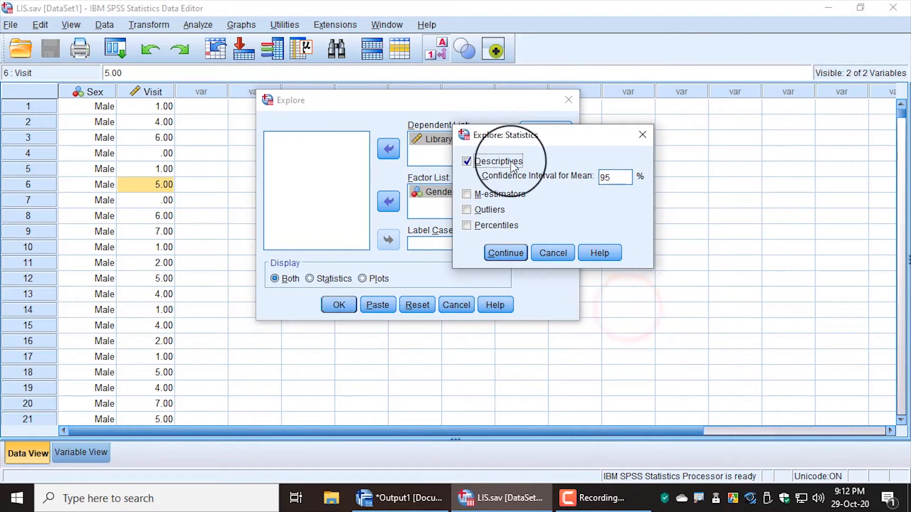
{"action": "left_click", "coordinate": [518, 255]}
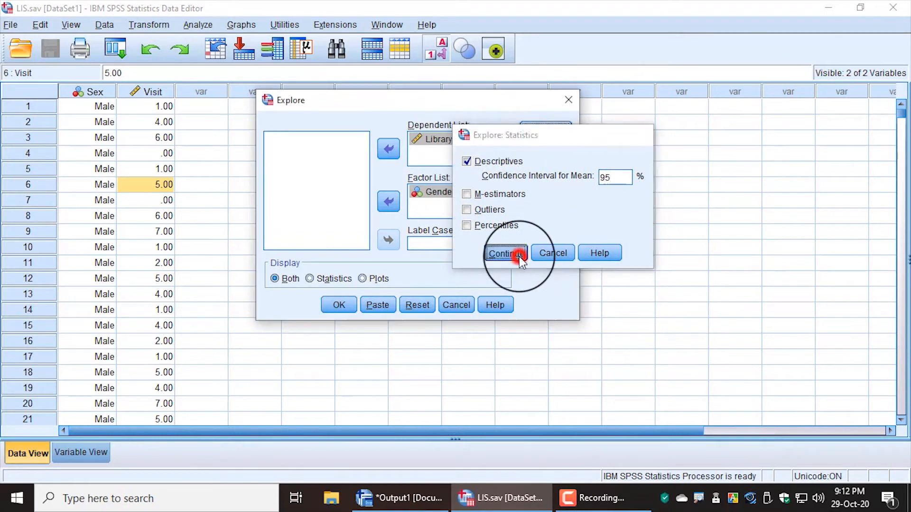
{"action": "left_click", "coordinate": [341, 308]}
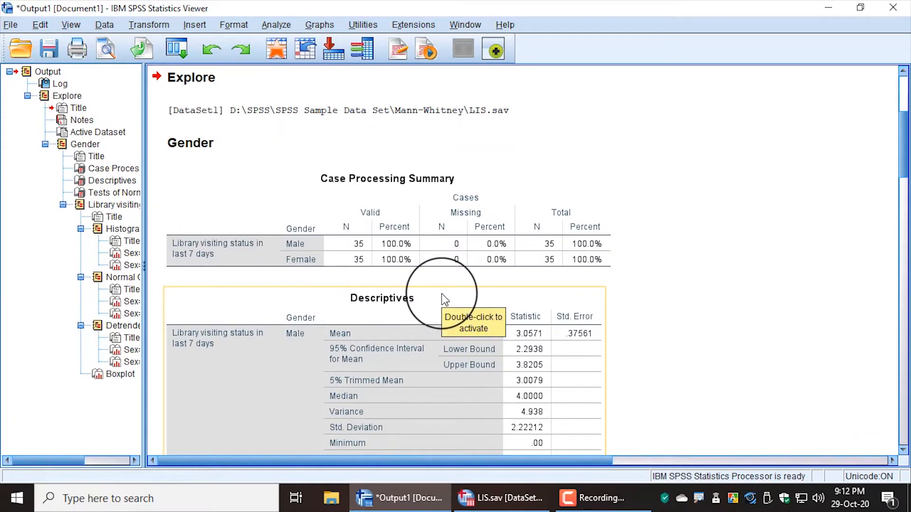
- Examine the Descriptives table for males and females, focusing on the skewness and kurtosis statistics and their standard errors
{"action": "scroll", "coordinate": [445, 299], "scroll_direction": "down", "scroll_amount": 5}
{"action": "scroll", "coordinate": [442, 295], "scroll_direction": "down", "scroll_amount": 2}
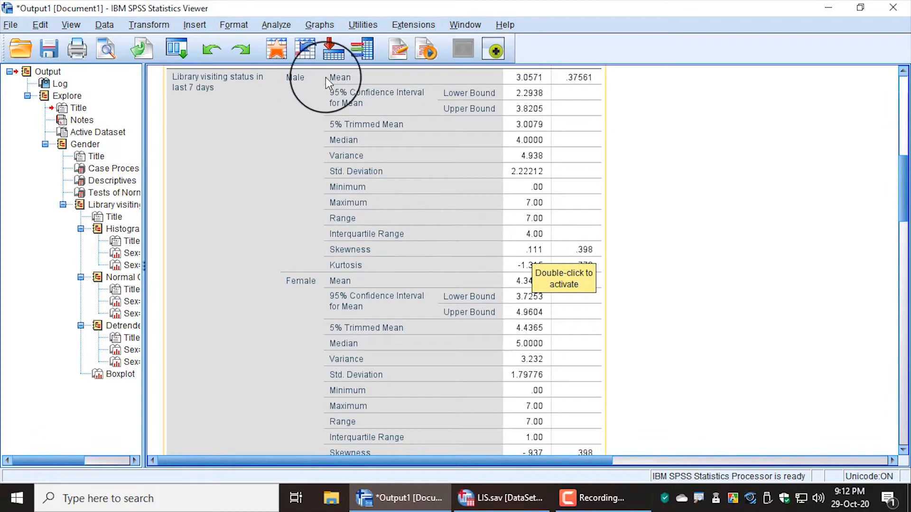
{"action": "scroll", "coordinate": [311, 368], "scroll_direction": "down", "scroll_amount": 1}
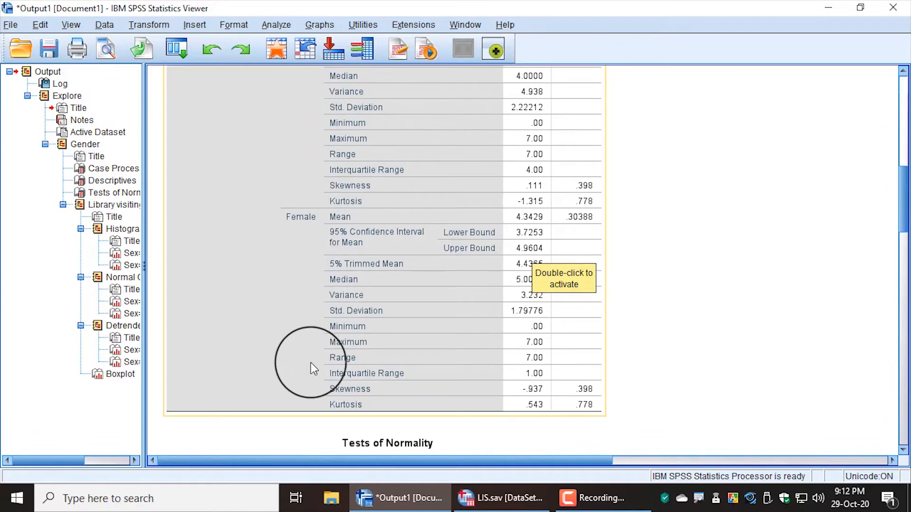
{"action": "scroll", "coordinate": [309, 255], "scroll_direction": "up", "scroll_amount": 2}
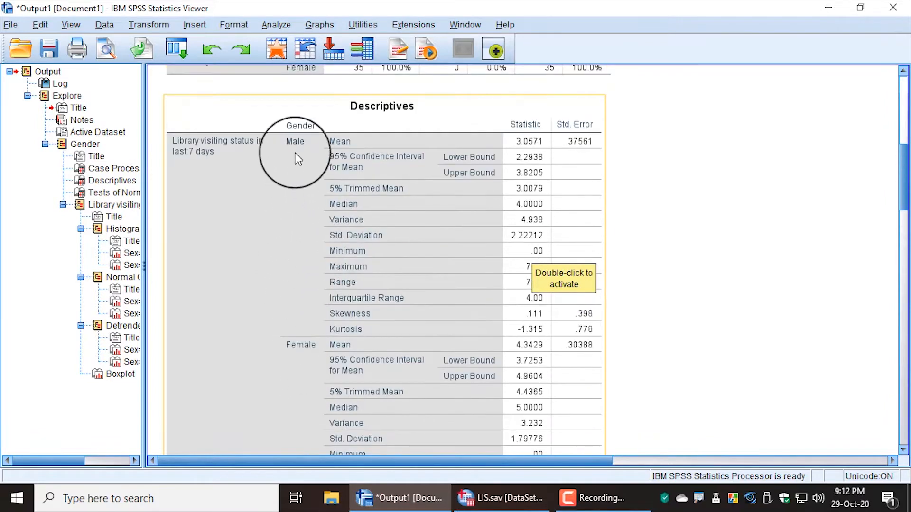
{"action": "scroll", "coordinate": [281, 328], "scroll_direction": "down", "scroll_amount": 1}
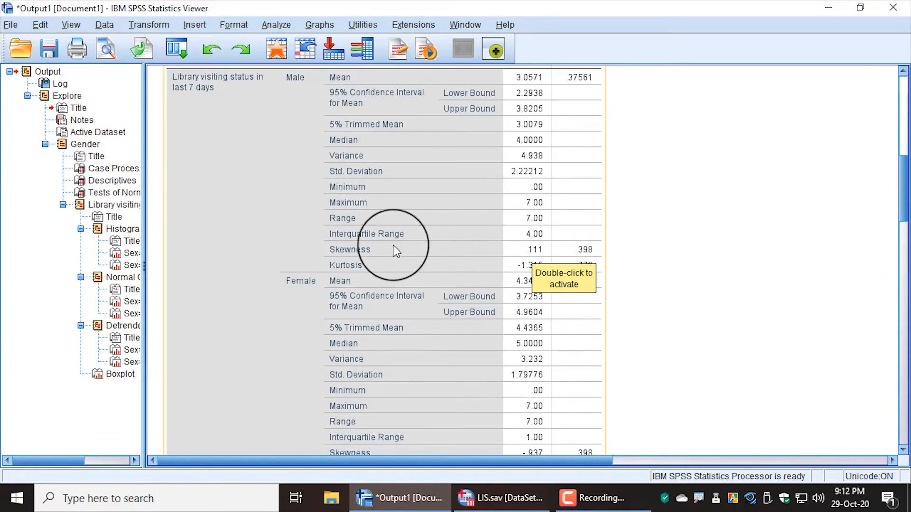
{"action": "left_click", "coordinate": [541, 247]}
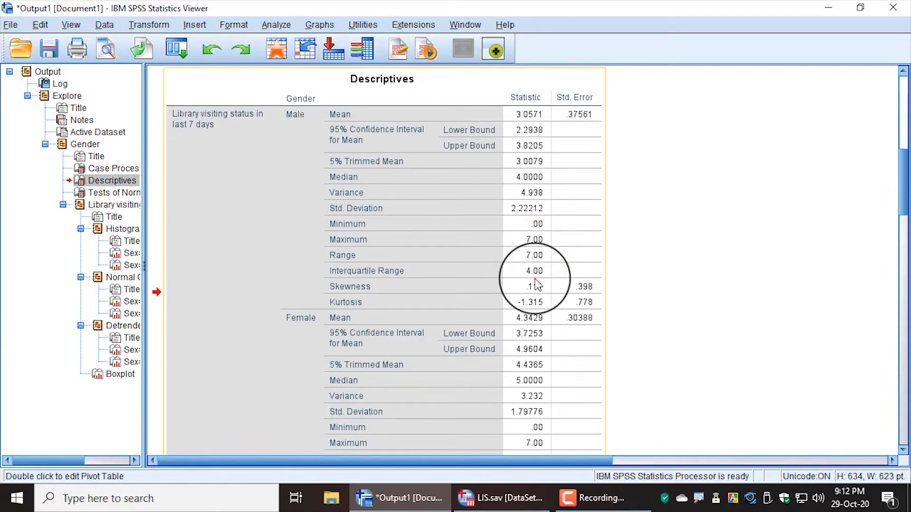
{"action": "scroll", "coordinate": [536, 285], "scroll_direction": "down", "scroll_amount": 1}
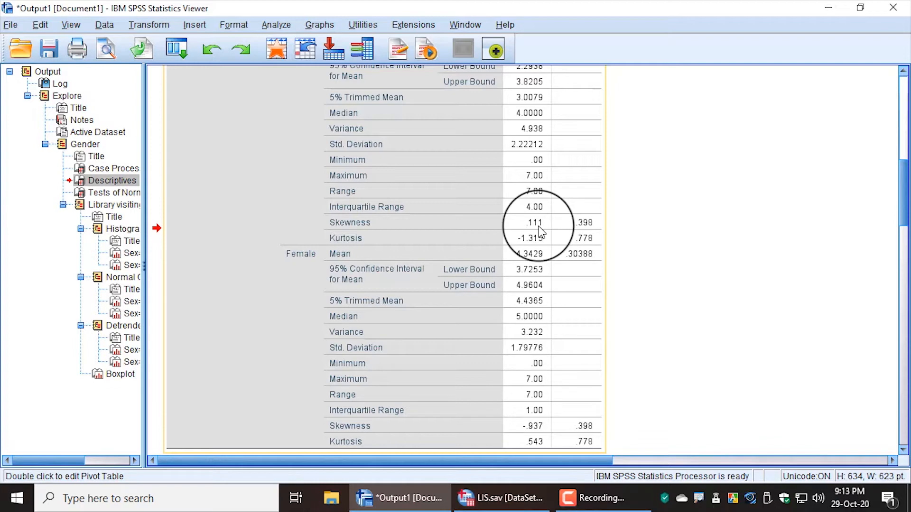
{"action": "scroll", "coordinate": [539, 231], "scroll_direction": "up", "scroll_amount": 3}
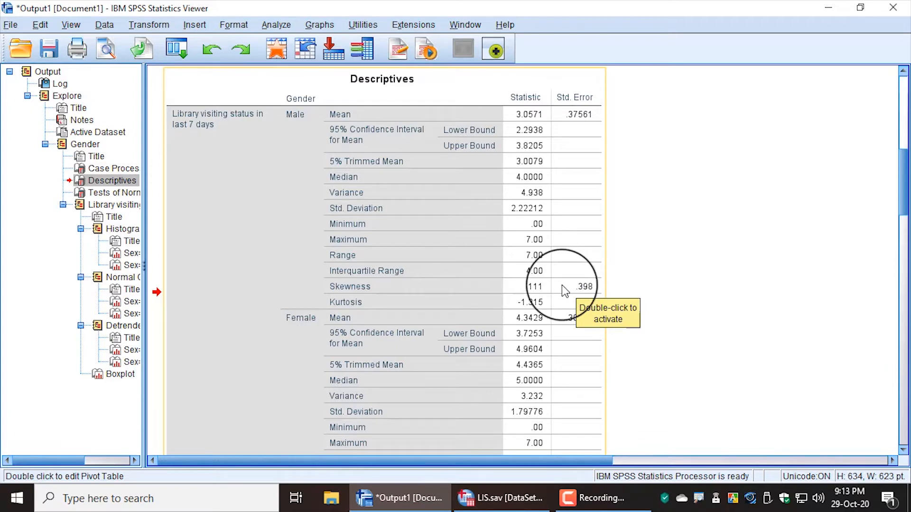
- Restore the output window from full screen and narrow it to free space beside the Descriptives table
{"action": "left_click", "coordinate": [859, 14]}
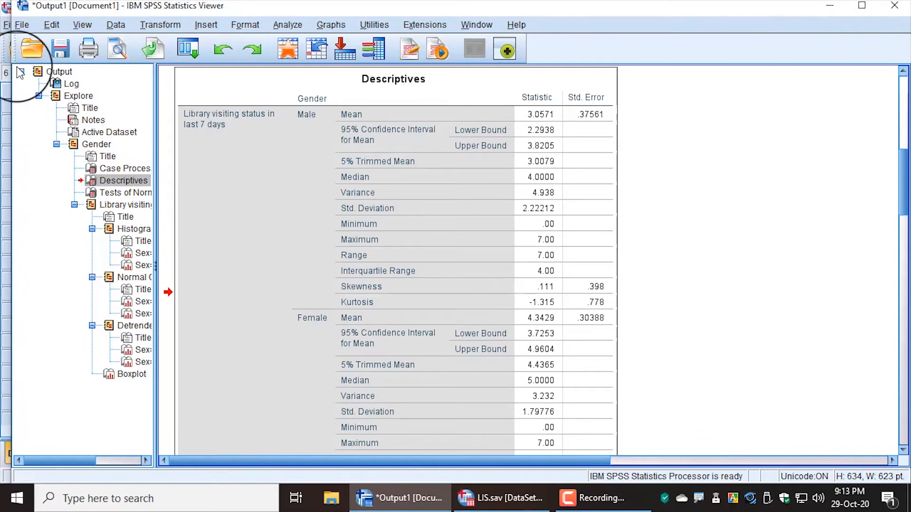
{"action": "left_click_drag", "start_coordinate": [13, 66], "coordinate": [211, 65]}
{"action": "left_click_drag", "start_coordinate": [547, 10], "coordinate": [351, 24]}
- Open the Windows Calculator and shrink it beside the output window so the Statistic and Std. Error columns remain visible
{"action": "left_click", "coordinate": [17, 498]}
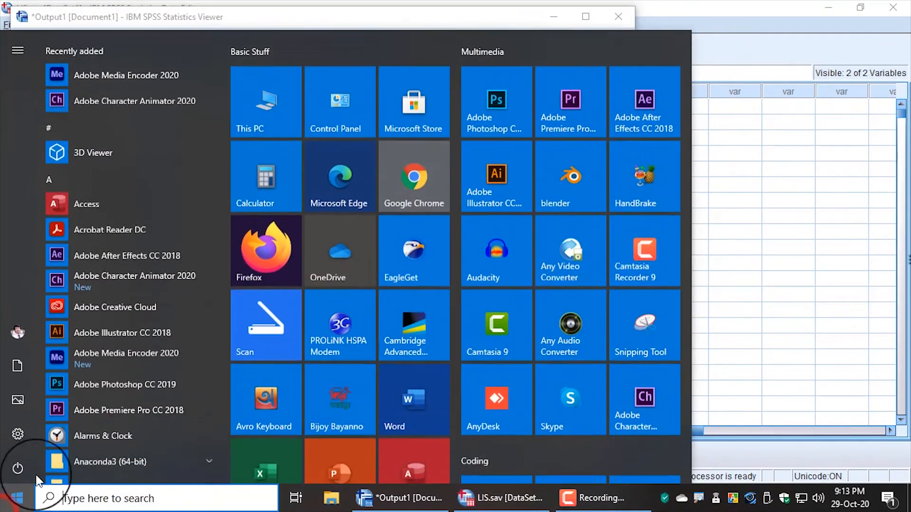
{"action": "scroll", "coordinate": [462, 382], "scroll_direction": "down", "scroll_amount": 5}
{"action": "scroll", "coordinate": [429, 383], "scroll_direction": "up", "scroll_amount": 5}
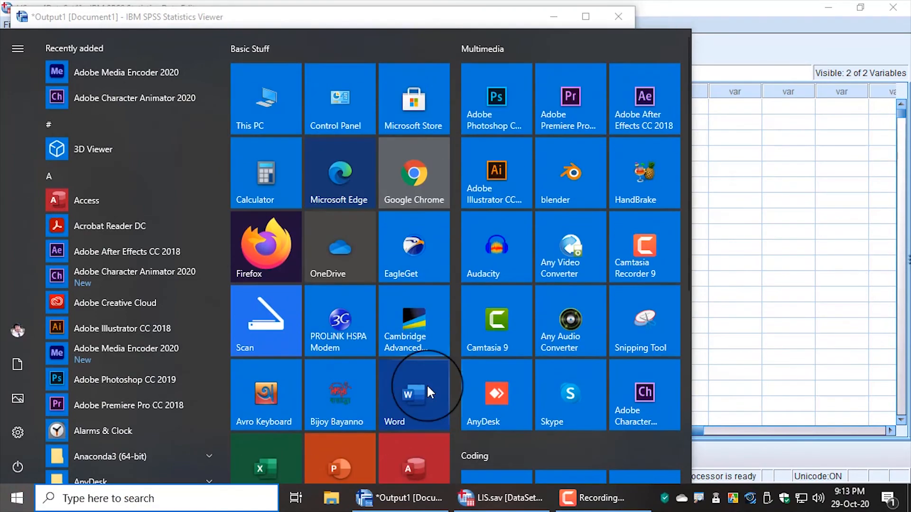
{"action": "left_click", "coordinate": [280, 212]}
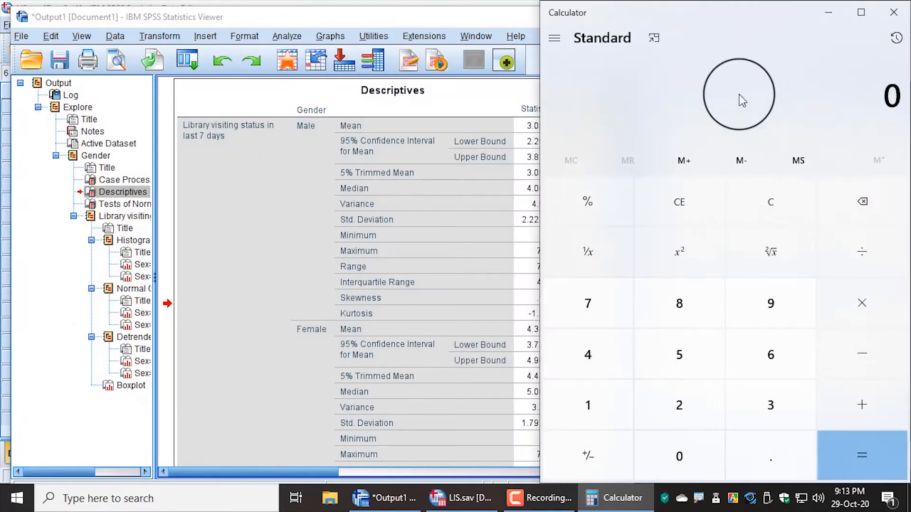
{"action": "left_click_drag", "start_coordinate": [539, 3], "coordinate": [701, 62]}
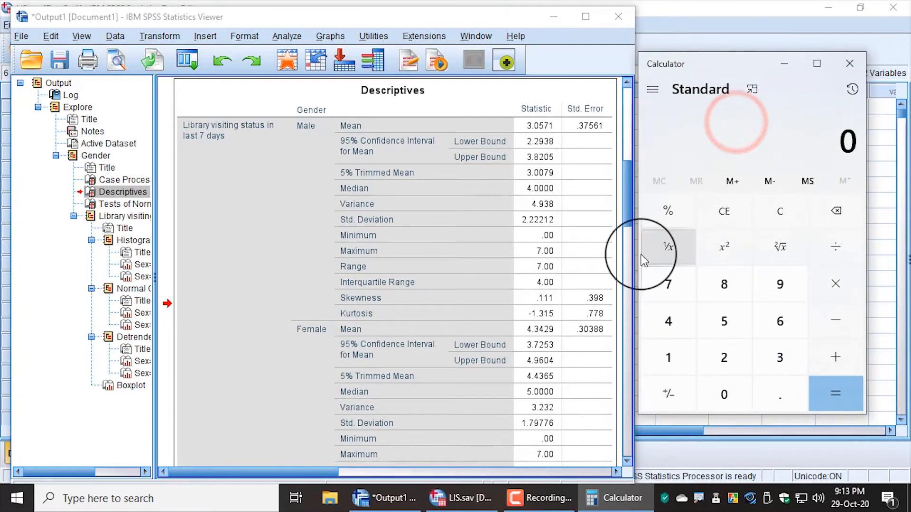
- Activate the Descriptives table and copy the male skewness statistic, .111, into the Calculator as the number to divide
{"action": "double_click", "coordinate": [549, 301]}
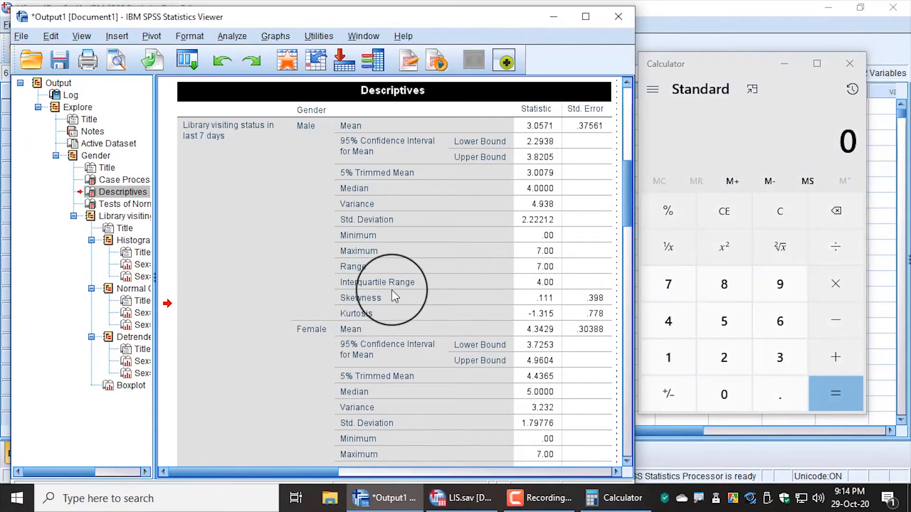
{"action": "double_click", "coordinate": [548, 302]}
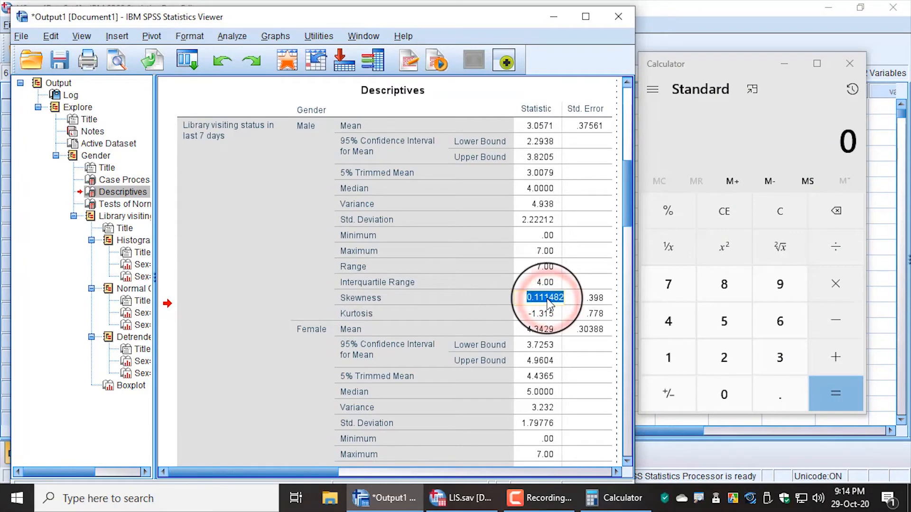
{"action": "right_click", "coordinate": [549, 304]}
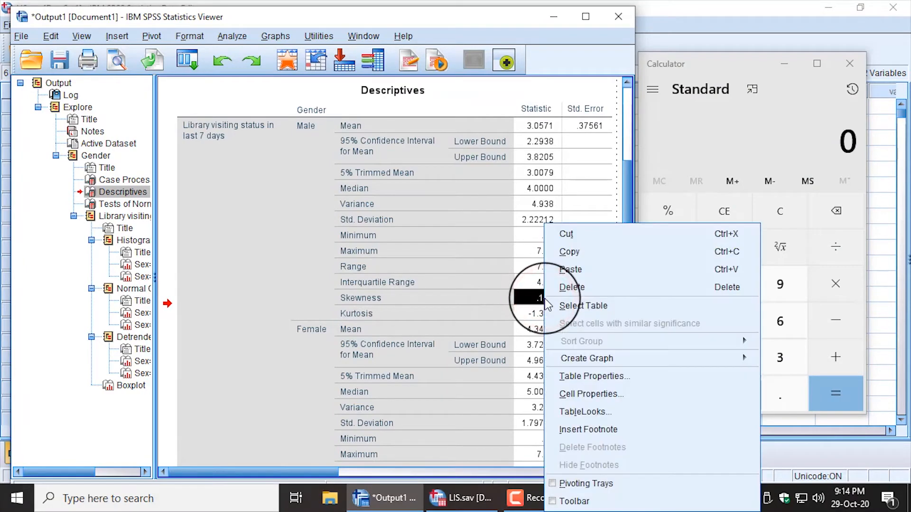
{"action": "left_click", "coordinate": [571, 254]}
{"action": "left_click", "coordinate": [712, 135]}
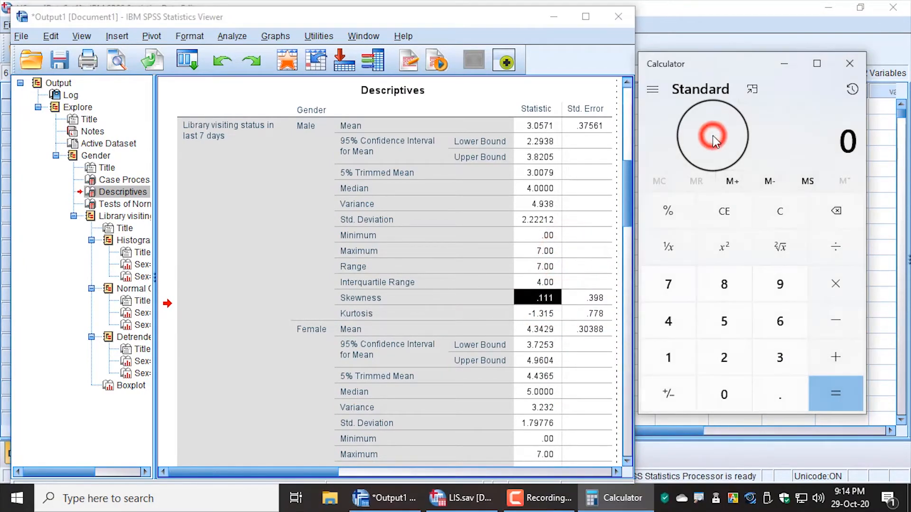
{"action": "right_click", "coordinate": [712, 136]}
{"action": "left_click", "coordinate": [750, 171]}
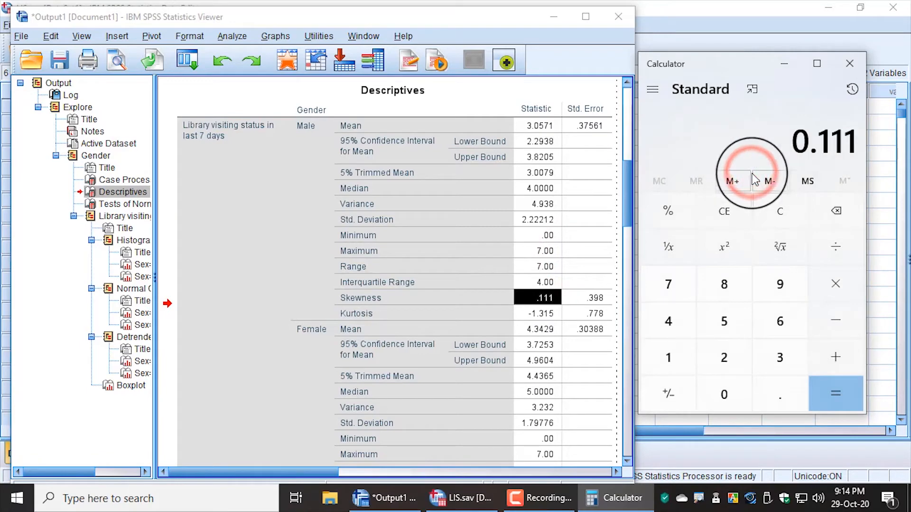
{"action": "left_click", "coordinate": [836, 249]}
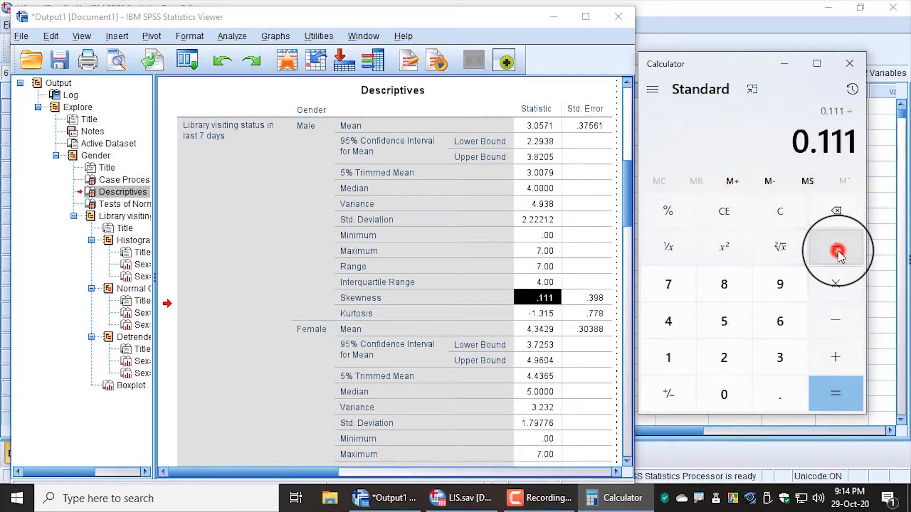
- Copy the male skewness standard error, .398, into the Calculator as the divisor and compute the skewness z-value
{"action": "left_click", "coordinate": [593, 298]}
{"action": "right_click", "coordinate": [593, 299]}
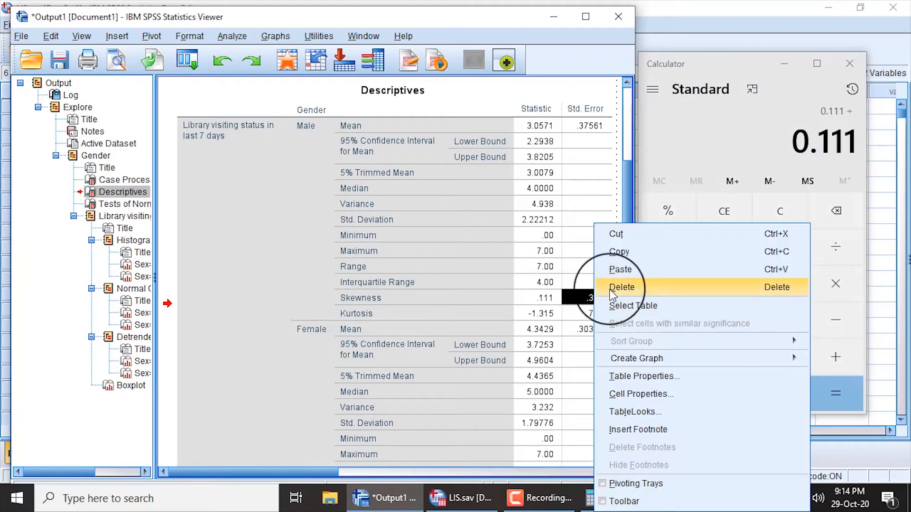
{"action": "left_click", "coordinate": [626, 251]}
{"action": "right_click", "coordinate": [681, 137]}
{"action": "left_click", "coordinate": [715, 173]}
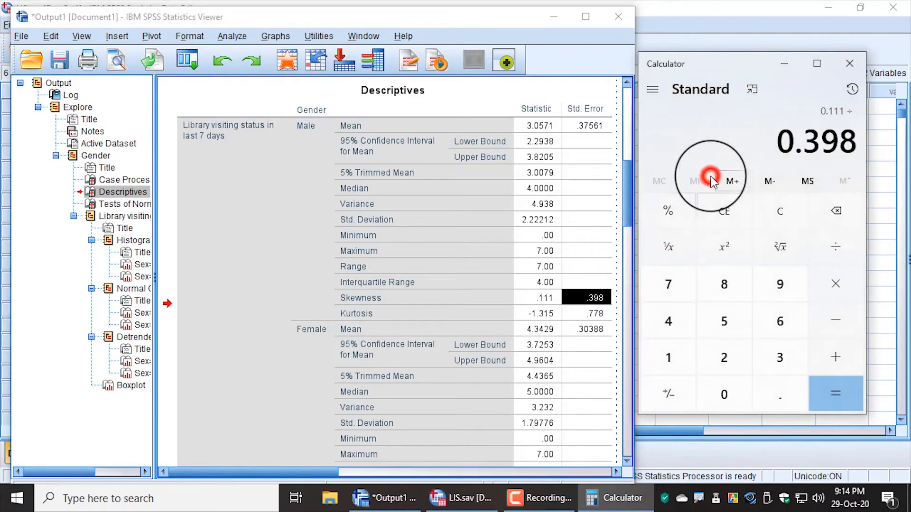
{"action": "left_click", "coordinate": [824, 378]}
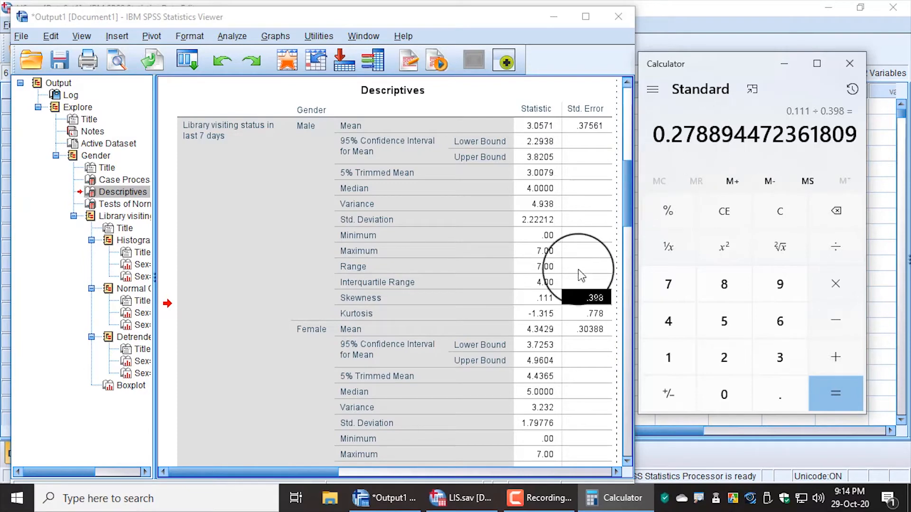
- Copy the male kurtosis statistic, -1.315, from the Descriptives table into the Calculator and start a division
{"action": "left_click", "coordinate": [540, 312]}
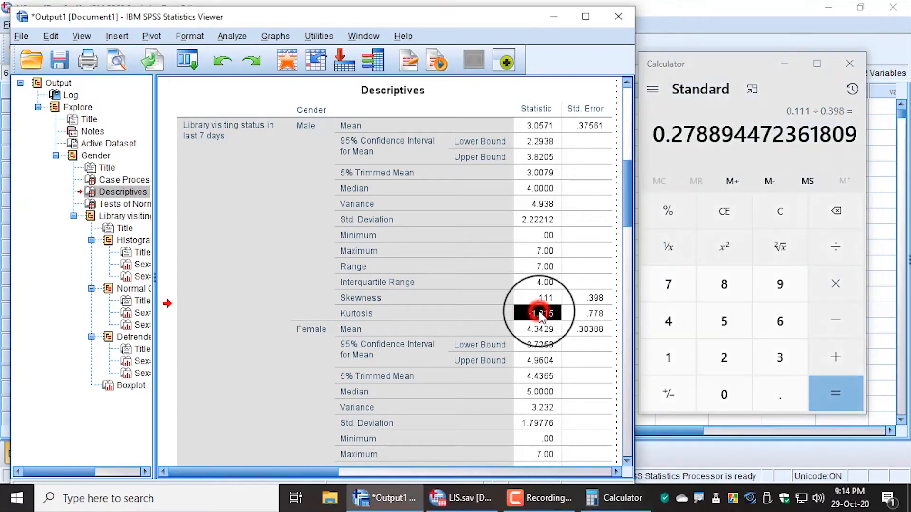
{"action": "right_click", "coordinate": [540, 313]}
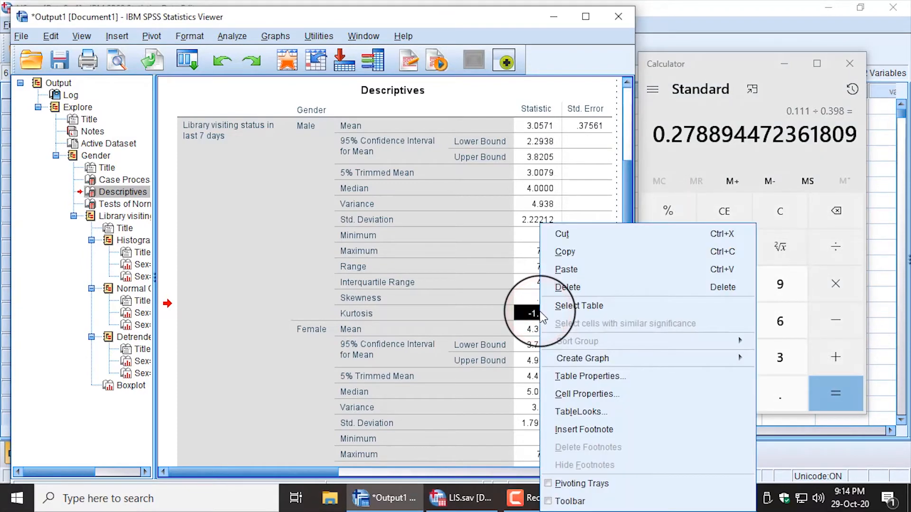
{"action": "left_click", "coordinate": [565, 252]}
{"action": "left_click", "coordinate": [657, 56]}
{"action": "right_click", "coordinate": [667, 140]}
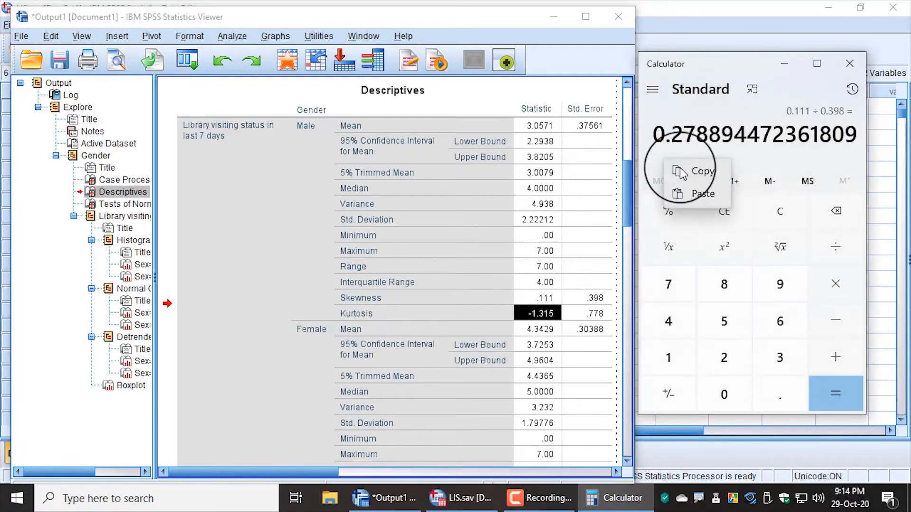
{"action": "left_click", "coordinate": [705, 194]}
{"action": "left_click", "coordinate": [836, 251]}
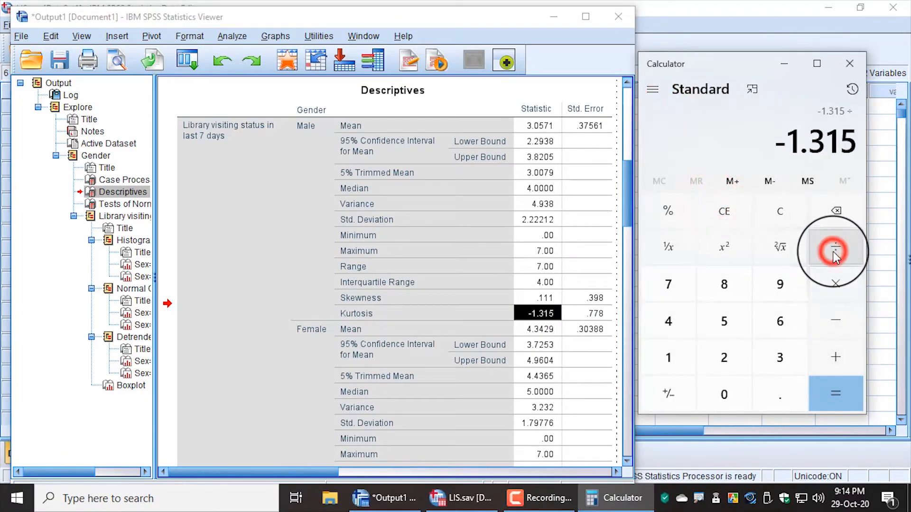
- Divide the male kurtosis statistic by its standard error, .778, copied from the Descriptives table
{"action": "left_click", "coordinate": [580, 313]}
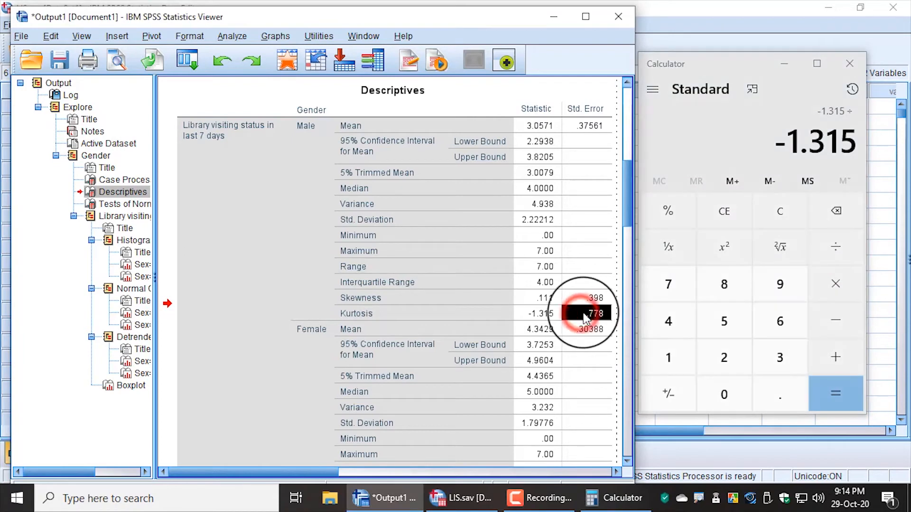
{"action": "right_click", "coordinate": [580, 314]}
{"action": "left_click", "coordinate": [605, 252]}
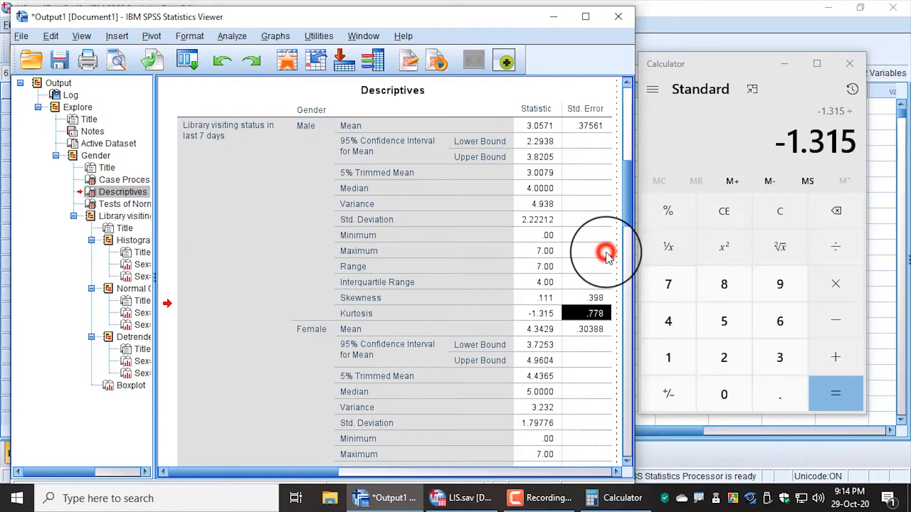
{"action": "right_click", "coordinate": [676, 136]}
{"action": "left_click", "coordinate": [701, 172]}
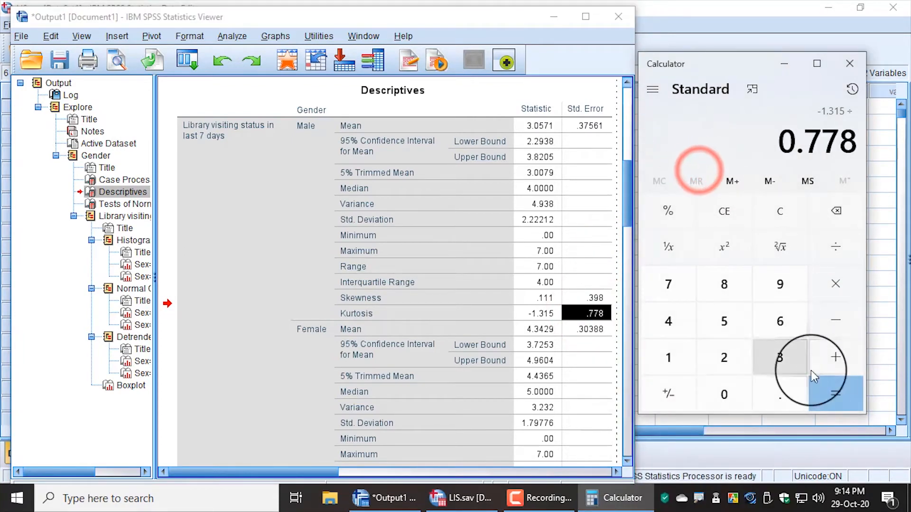
{"action": "left_click", "coordinate": [821, 379]}
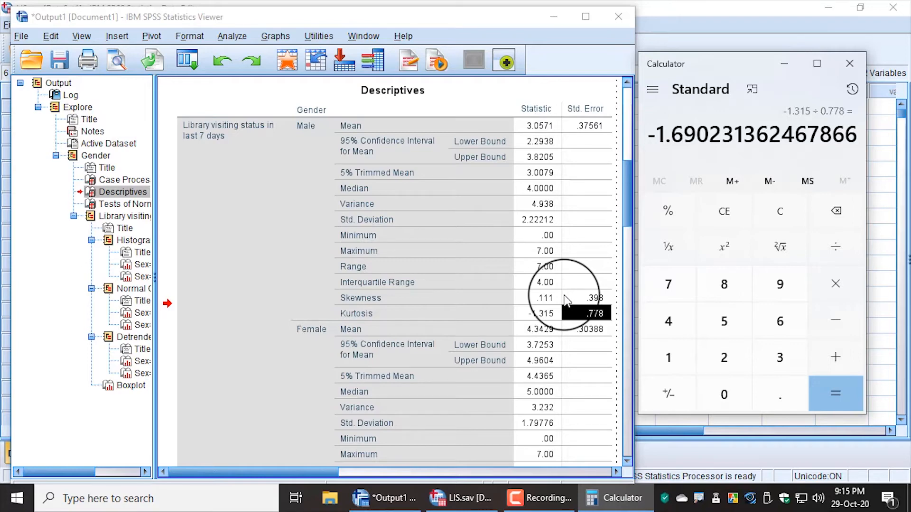
- Copy the female skewness statistic, -.937, from the Descriptives table into the Calculator as the dividend of a new division
{"action": "scroll", "coordinate": [557, 323], "scroll_direction": "down", "scroll_amount": 3}
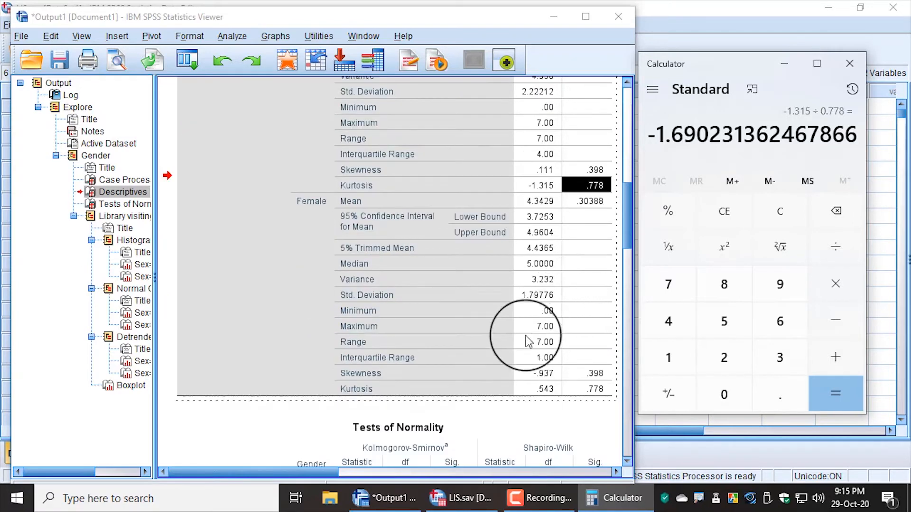
{"action": "left_click", "coordinate": [544, 374]}
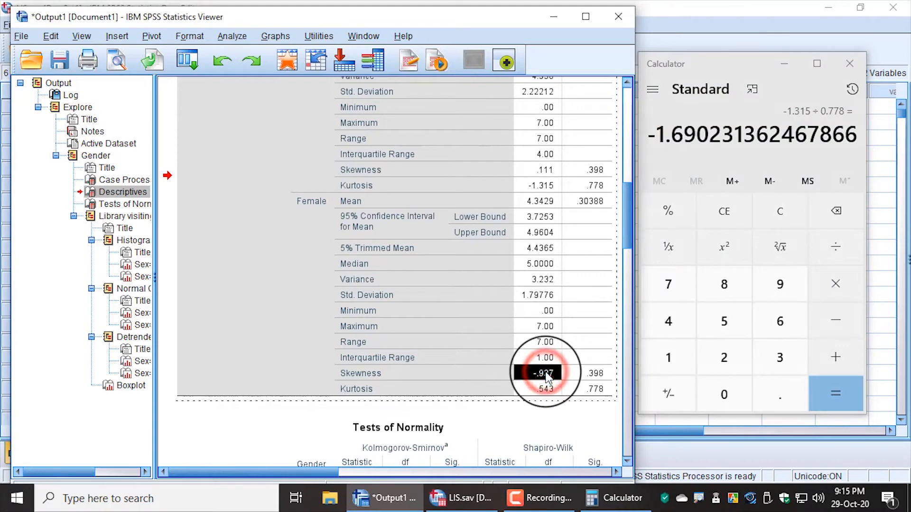
{"action": "right_click", "coordinate": [547, 376]}
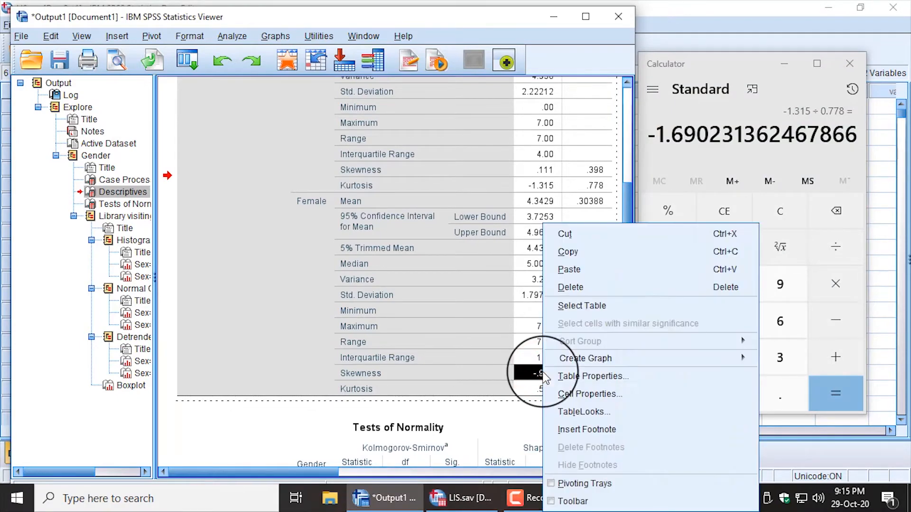
{"action": "left_click", "coordinate": [578, 255]}
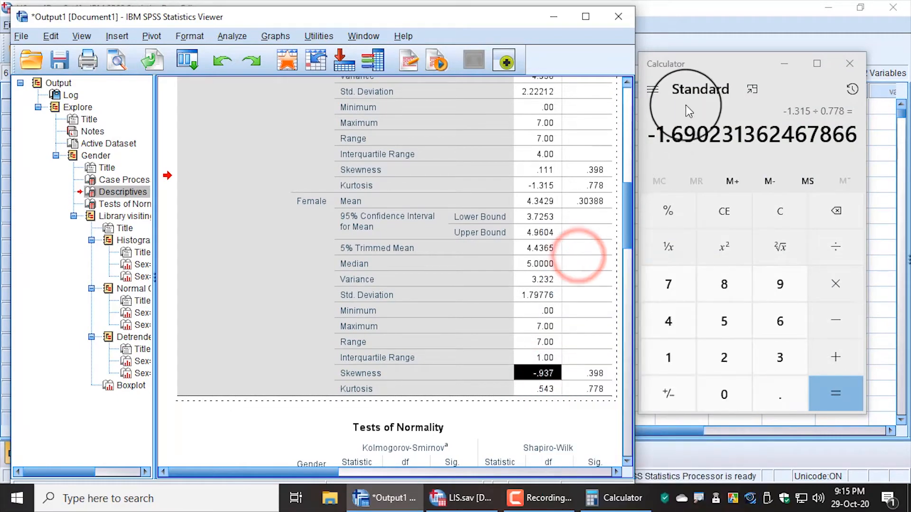
{"action": "left_click", "coordinate": [653, 74]}
{"action": "right_click", "coordinate": [663, 158]}
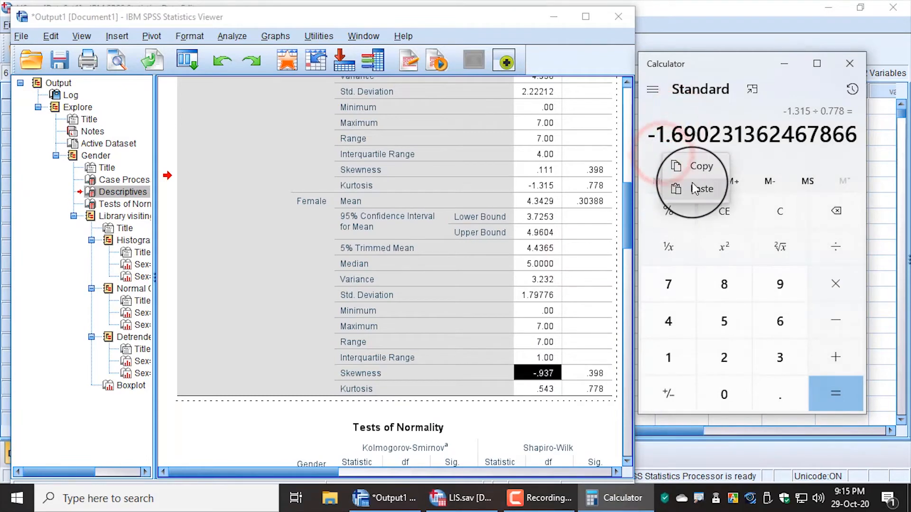
{"action": "left_click", "coordinate": [689, 185]}
{"action": "left_click", "coordinate": [836, 247]}
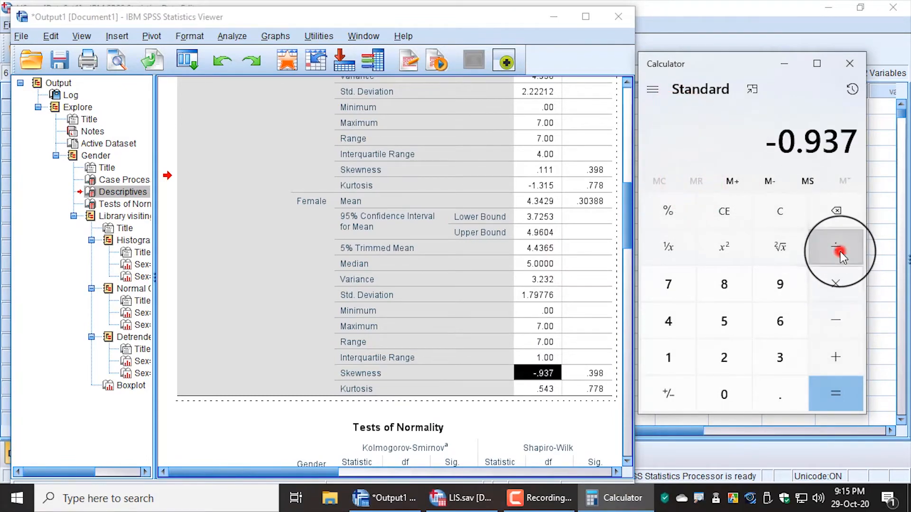
- Divide the female skewness statistic by its standard error, .398, copied from the Descriptives table
{"action": "right_click", "coordinate": [594, 372]}
{"action": "left_click", "coordinate": [624, 254]}
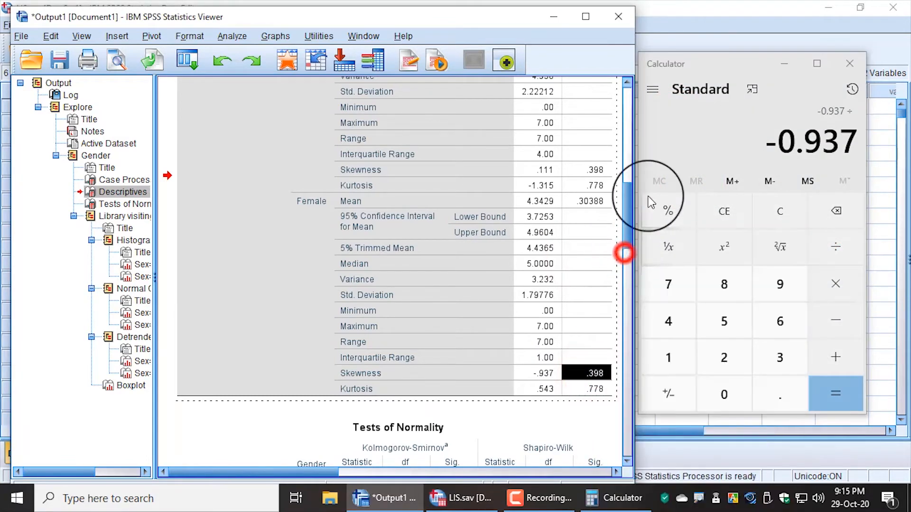
{"action": "right_click", "coordinate": [672, 144]}
{"action": "left_click", "coordinate": [707, 178]}
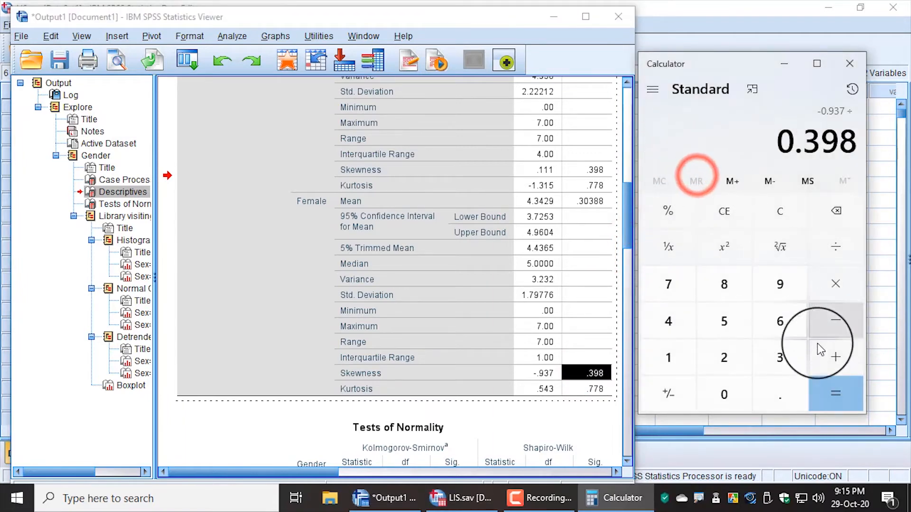
{"action": "left_click", "coordinate": [835, 392]}
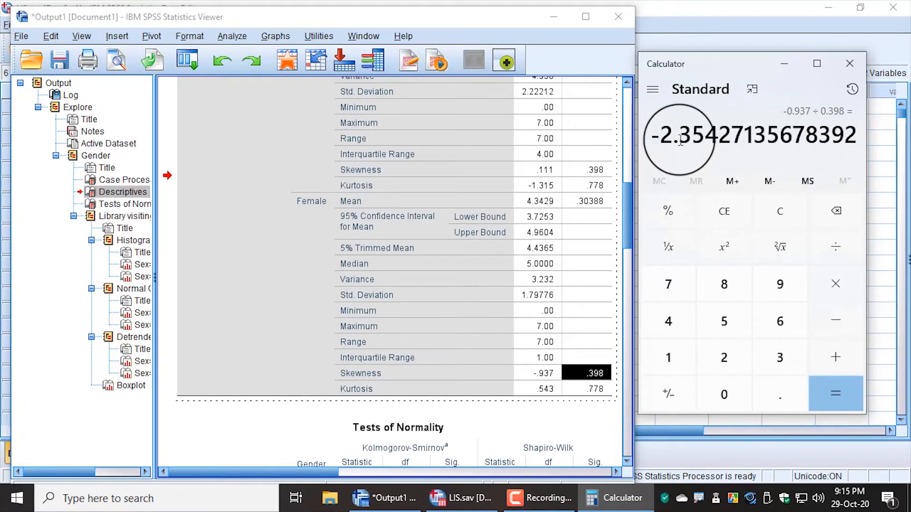
- Copy the female kurtosis statistic, .543, into the Calculator and set it up for division
{"action": "left_click", "coordinate": [539, 373]}
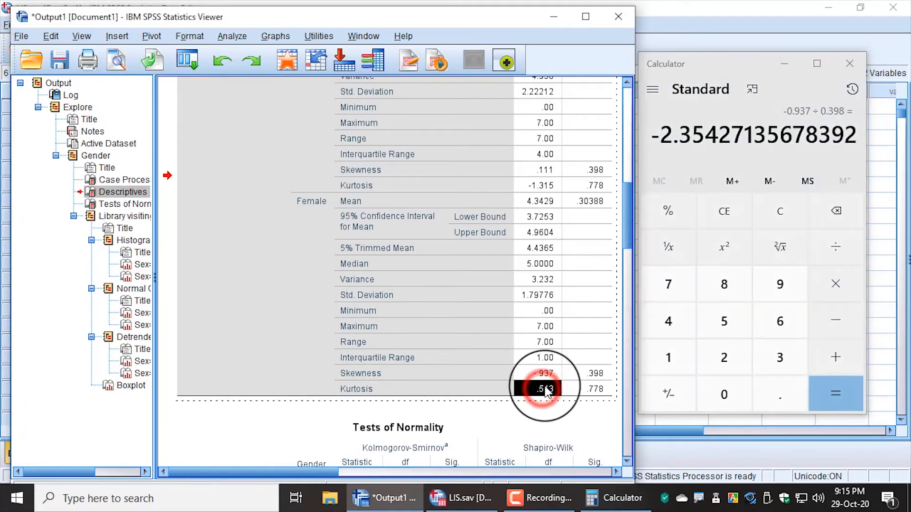
{"action": "right_click", "coordinate": [541, 388]}
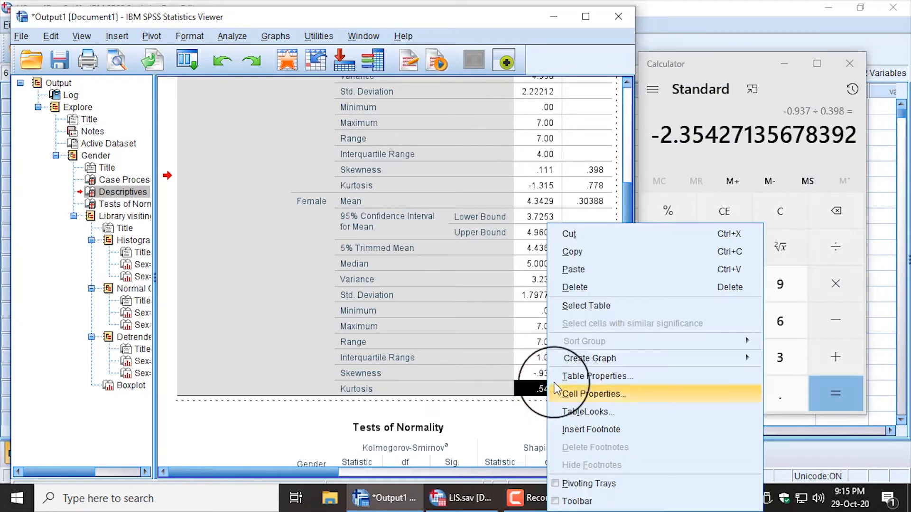
{"action": "left_click", "coordinate": [581, 252]}
{"action": "right_click", "coordinate": [669, 155]}
{"action": "left_click", "coordinate": [703, 177]}
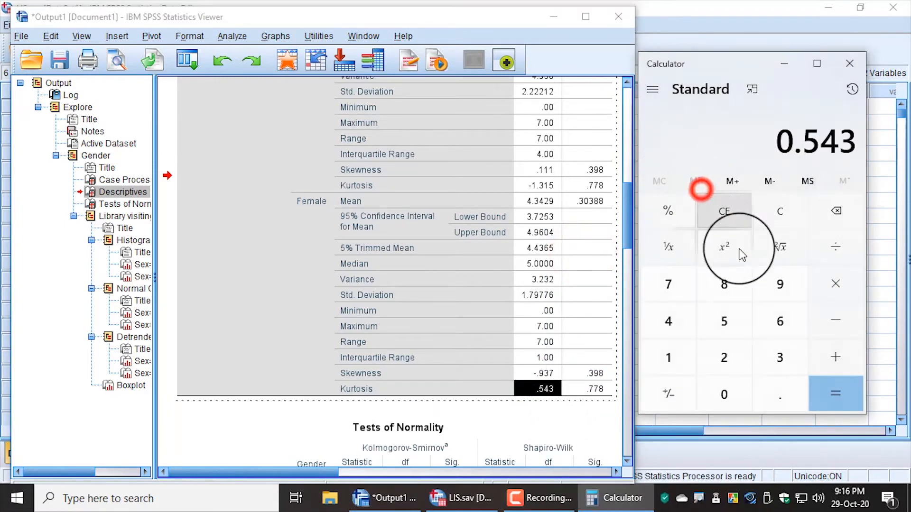
{"action": "left_click", "coordinate": [830, 248]}
- Copy the female kurtosis standard error, .778, into the Calculator and complete the division for the kurtosis z-value
{"action": "left_click", "coordinate": [592, 389]}
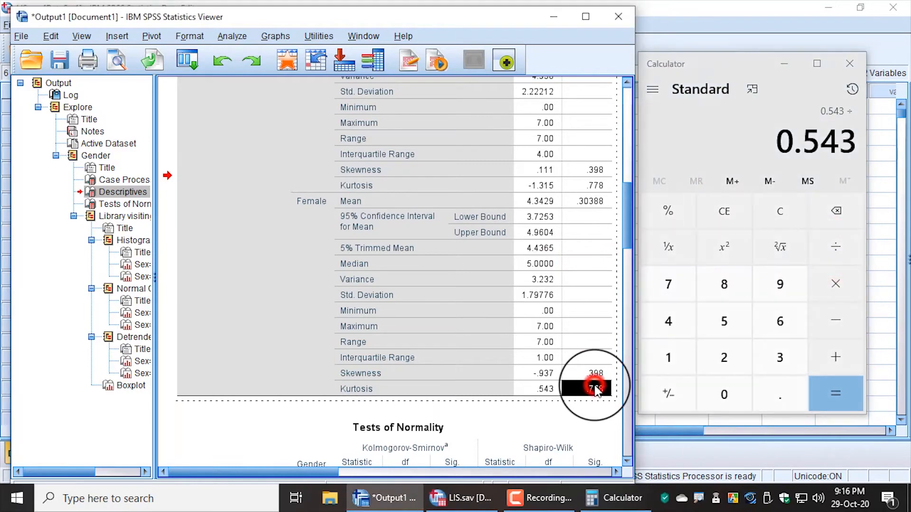
{"action": "right_click", "coordinate": [592, 389]}
{"action": "left_click", "coordinate": [616, 251]}
{"action": "left_click", "coordinate": [691, 147]}
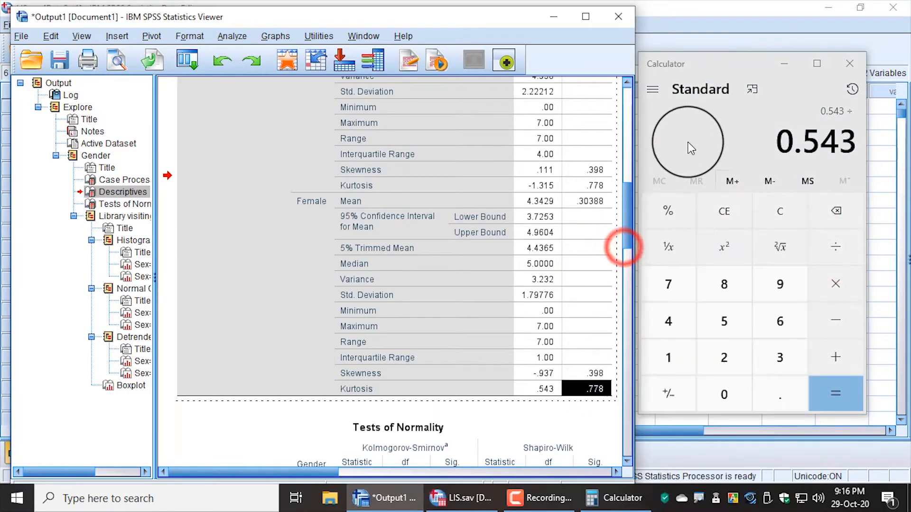
{"action": "right_click", "coordinate": [689, 140]}
{"action": "left_click", "coordinate": [716, 176]}
{"action": "left_click", "coordinate": [840, 393]}
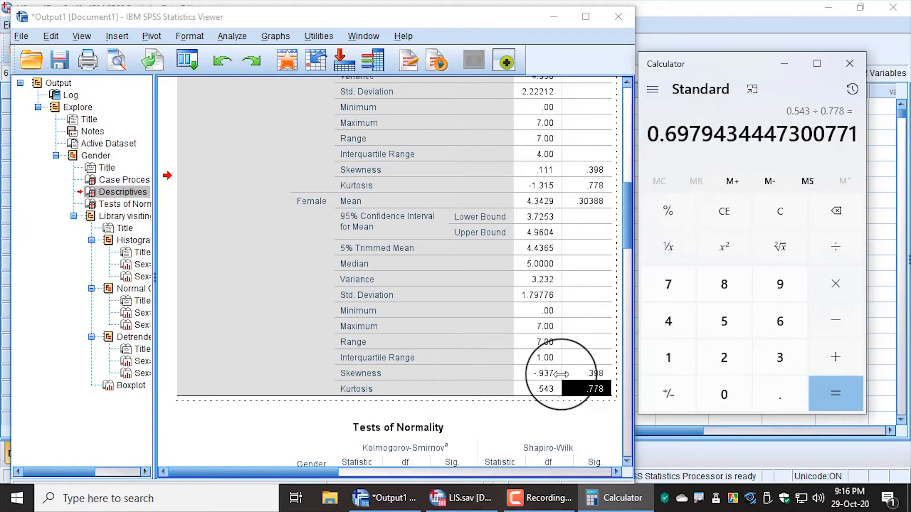
- Close the Calculator and maximize the output window to review the male and female skewness and kurtosis rows in Descriptives
{"action": "left_click", "coordinate": [857, 62]}
{"action": "left_click", "coordinate": [588, 17]}
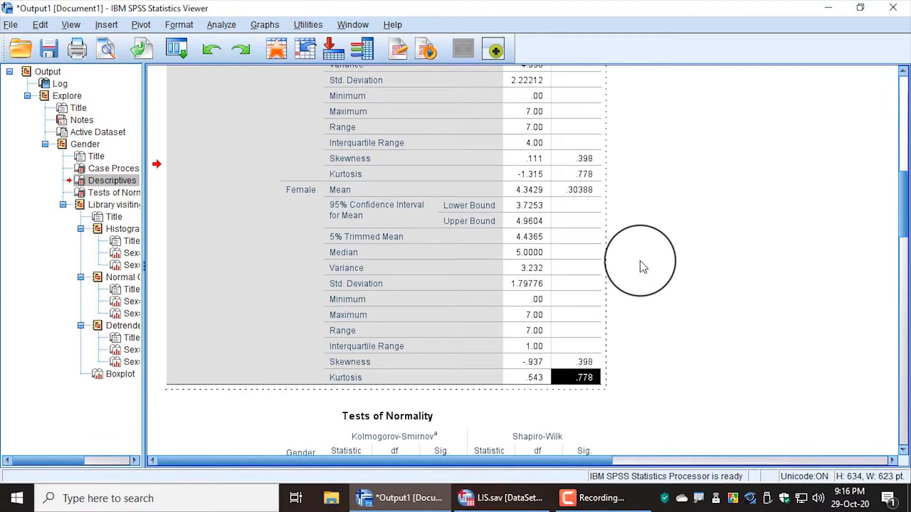
{"action": "scroll", "coordinate": [628, 289], "scroll_direction": "up", "scroll_amount": 5}
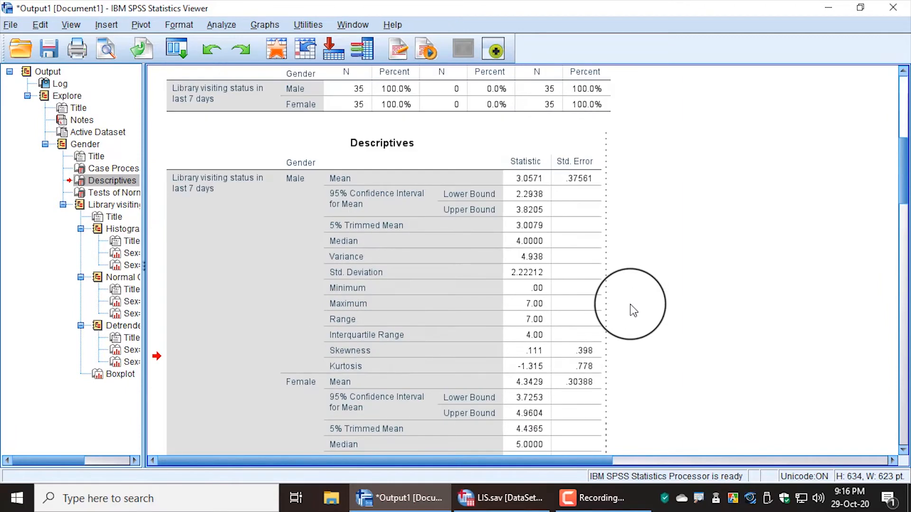
{"action": "scroll", "coordinate": [630, 304], "scroll_direction": "down", "scroll_amount": 3}
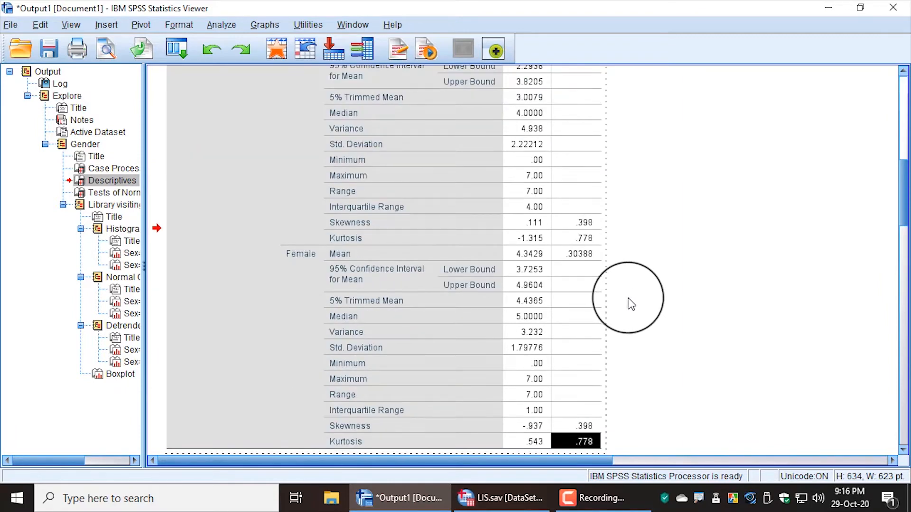
- Compare the skewness statistics and standard errors of the male and female groups in the Descriptives table
{"action": "scroll", "coordinate": [547, 246], "scroll_direction": "up", "scroll_amount": 2}
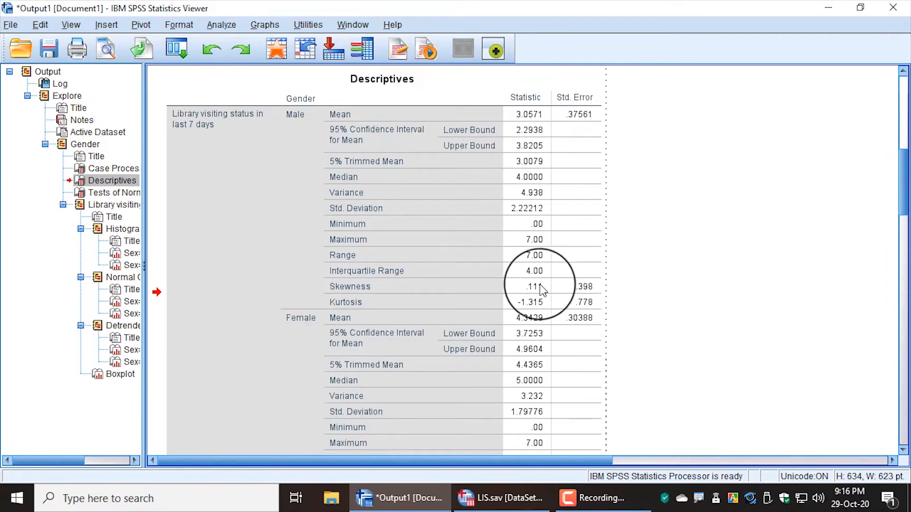
{"action": "left_click", "coordinate": [531, 288]}
{"action": "left_click", "coordinate": [580, 288]}
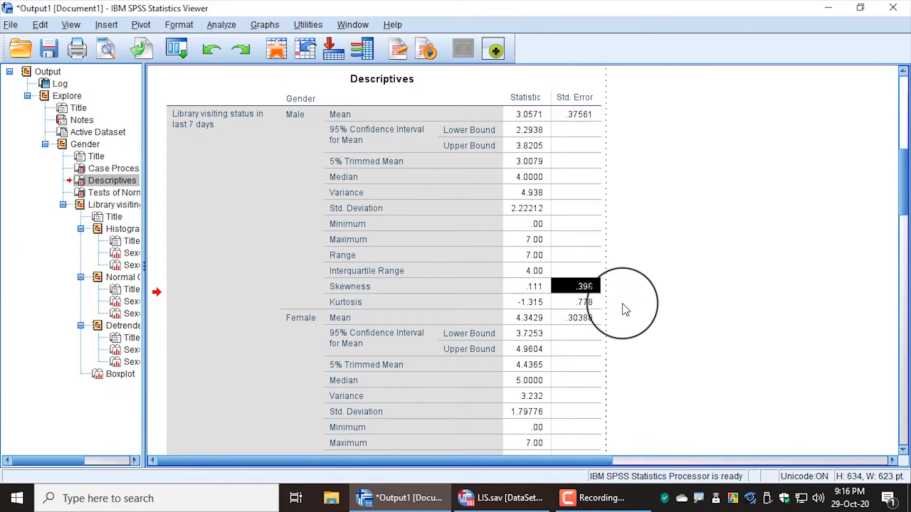
{"action": "scroll", "coordinate": [622, 311], "scroll_direction": "down", "scroll_amount": 3}
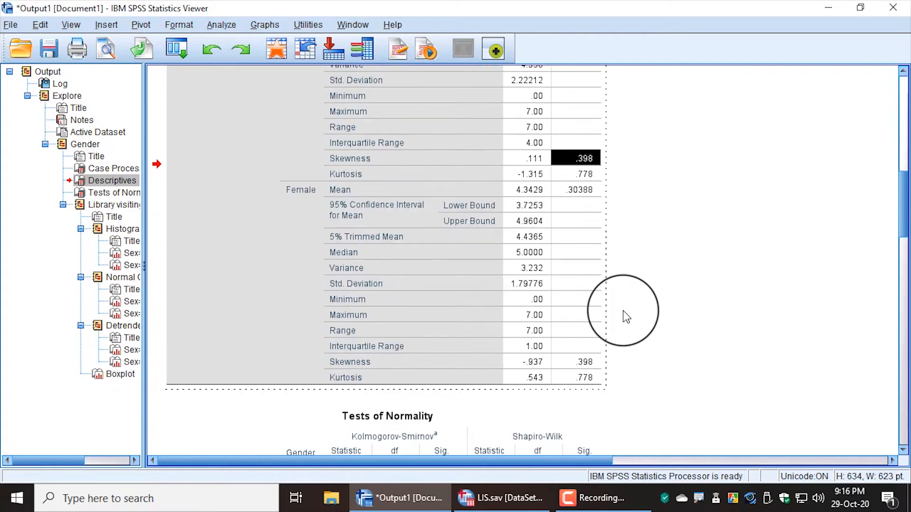
{"action": "left_click", "coordinate": [532, 362]}
{"action": "left_click", "coordinate": [575, 361]}
{"action": "left_click", "coordinate": [535, 362]}
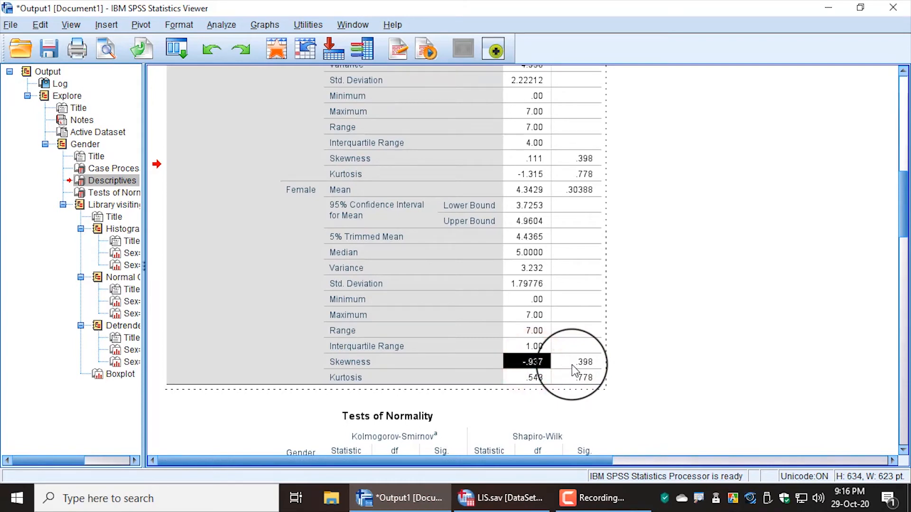
- Examine the Shapiro-Wilk significance values for males and females in the Tests of Normality table
{"action": "scroll", "coordinate": [647, 358], "scroll_direction": "down", "scroll_amount": 3}
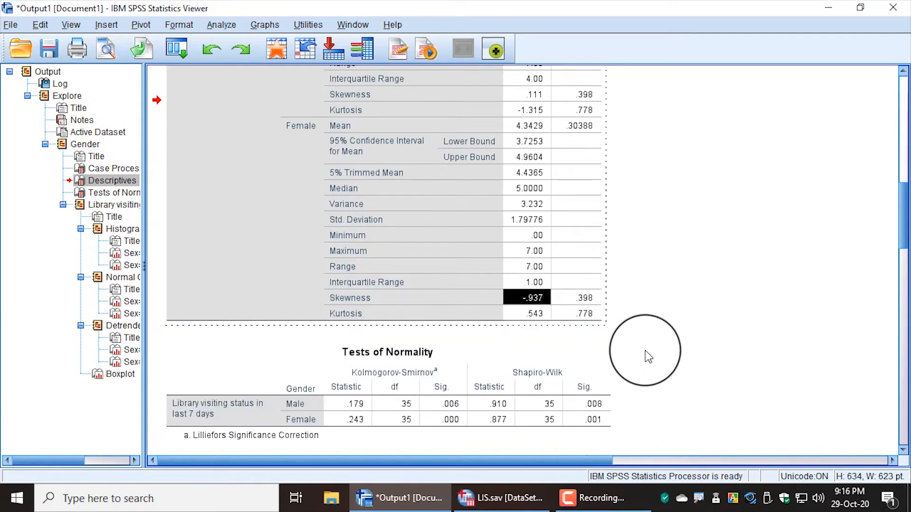
{"action": "left_click", "coordinate": [566, 332]}
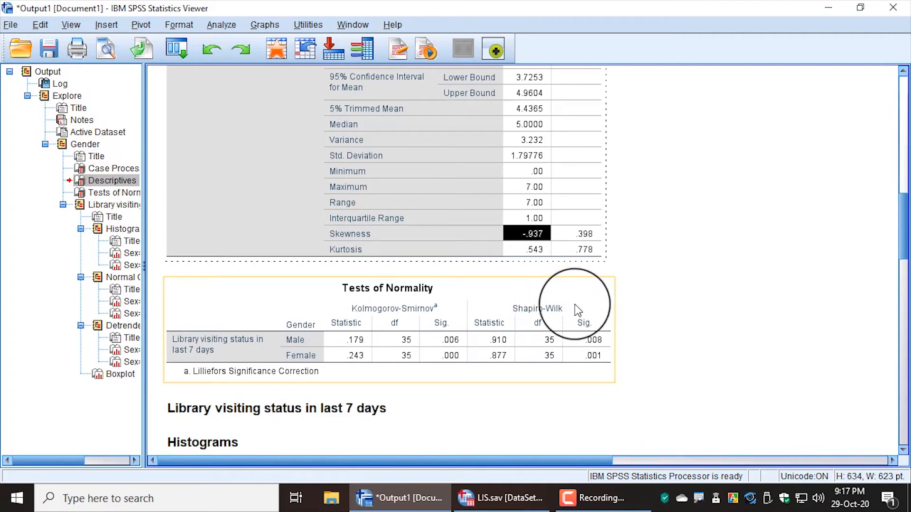
{"action": "left_click", "coordinate": [677, 299]}
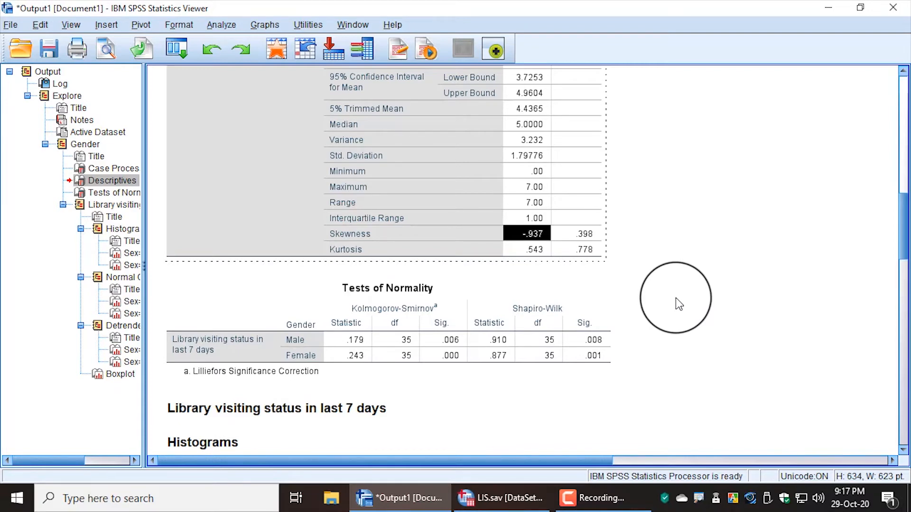
{"action": "left_click", "coordinate": [546, 299]}
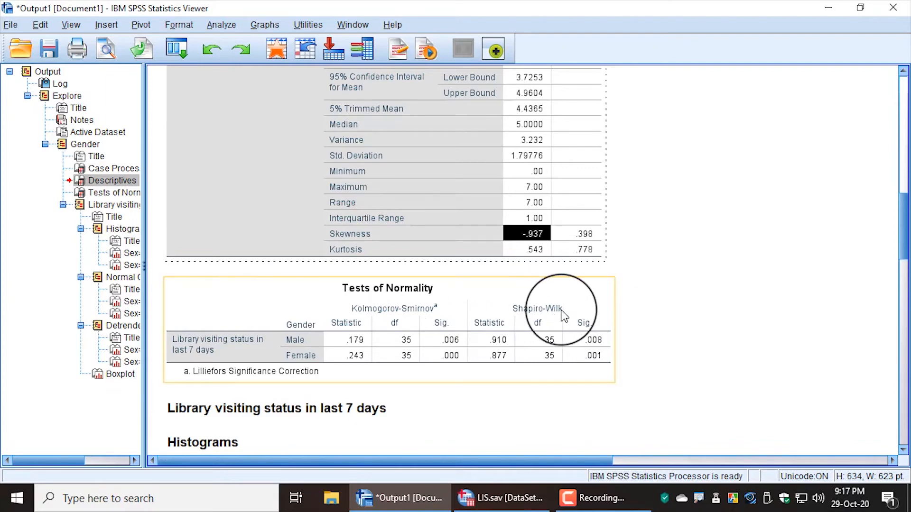
{"action": "left_click", "coordinate": [652, 314]}
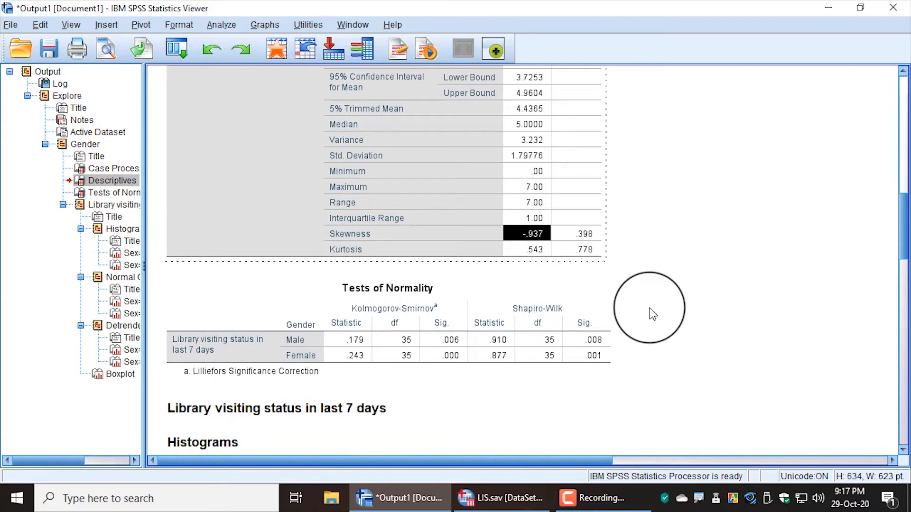
{"action": "left_click", "coordinate": [594, 338]}
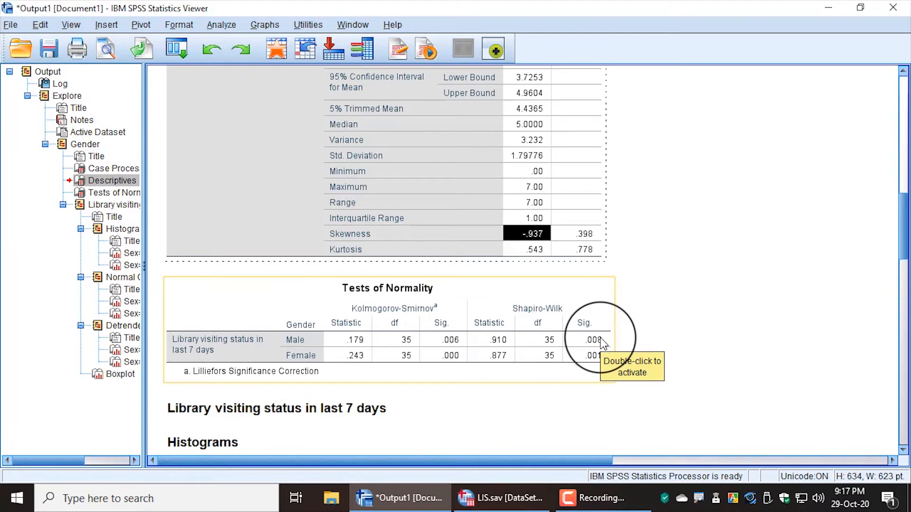
{"action": "left_click", "coordinate": [664, 332]}
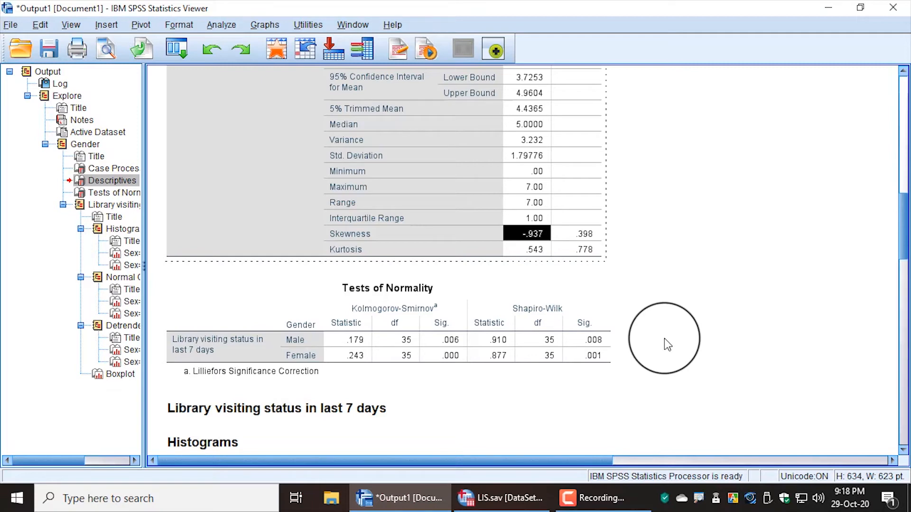
- Examine the shape of the male and female histograms of library visiting status, tracing a distribution curve over the bars
{"action": "scroll", "coordinate": [653, 323], "scroll_direction": "down", "scroll_amount": 5}
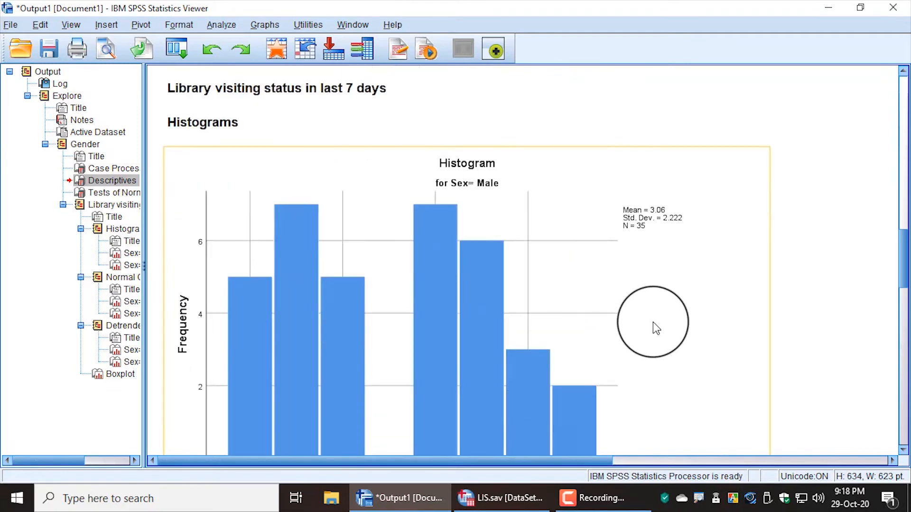
{"action": "scroll", "coordinate": [652, 322], "scroll_direction": "down", "scroll_amount": 1}
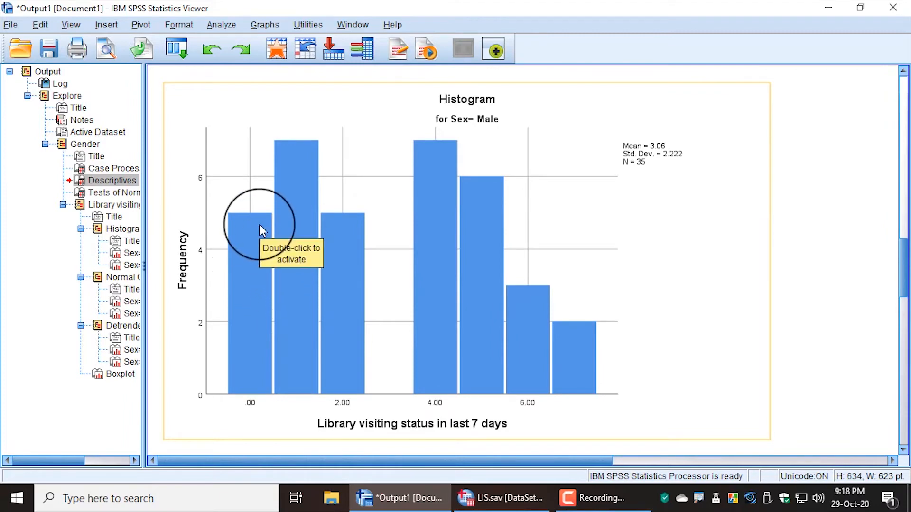
{"action": "key", "text": "ctrl+2"}
{"action": "mouse_move", "coordinate": [224, 214]}
{"action": "left_mouse_down"}
{"action": "mouse_move", "coordinate": [299, 179]}
{"action": "mouse_move", "coordinate": [458, 142]}
{"action": "mouse_move", "coordinate": [515, 179]}
{"action": "mouse_move", "coordinate": [588, 271]}
{"action": "mouse_move", "coordinate": [789, 356]}
{"action": "left_mouse_up"}
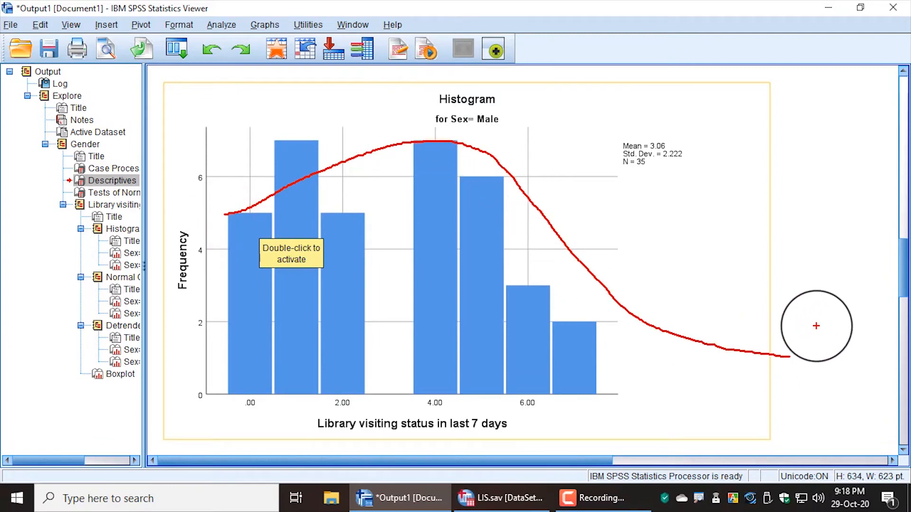
{"action": "key", "text": "Escape"}
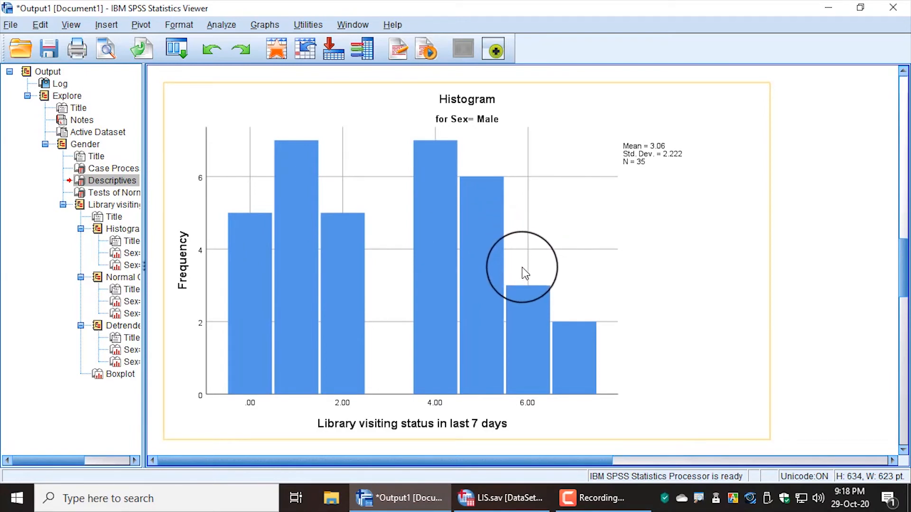
{"action": "scroll", "coordinate": [515, 287], "scroll_direction": "down", "scroll_amount": 5}
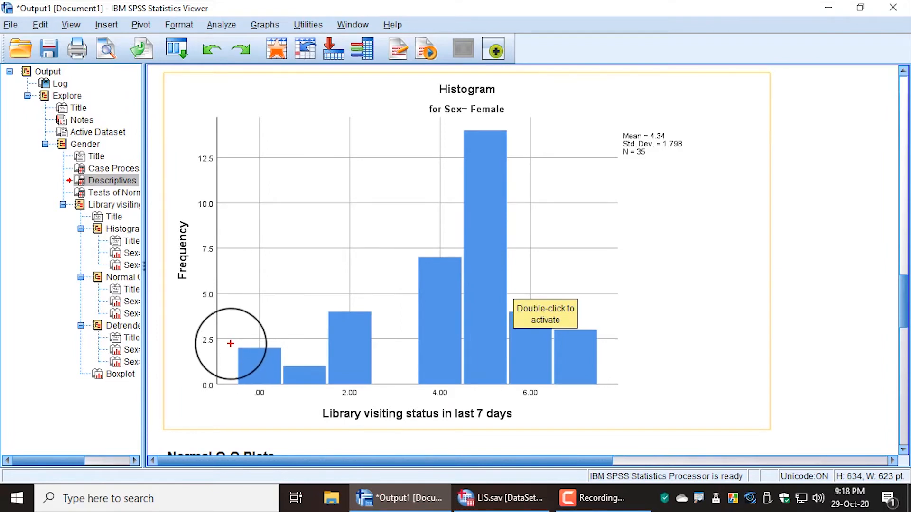
{"action": "mouse_move", "coordinate": [229, 347]}
{"action": "left_mouse_down"}
{"action": "mouse_move", "coordinate": [307, 334]}
{"action": "mouse_move", "coordinate": [406, 279]}
{"action": "mouse_move", "coordinate": [460, 163]}
{"action": "mouse_move", "coordinate": [531, 135]}
{"action": "mouse_move", "coordinate": [579, 257]}
{"action": "mouse_move", "coordinate": [659, 330]}
{"action": "mouse_move", "coordinate": [697, 333]}
{"action": "left_mouse_up"}
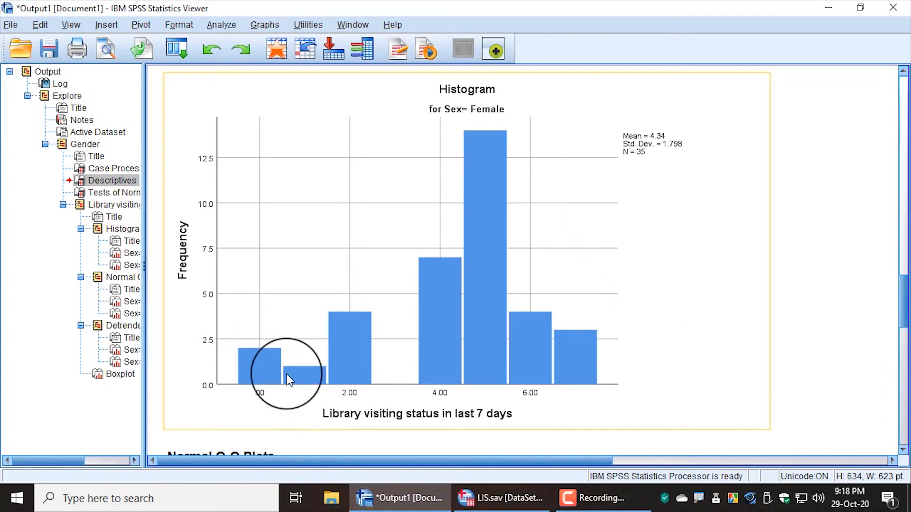
- Look through the rest of the Explore output, including the Normal and Detrended Normal Q-Q plots
{"action": "scroll", "coordinate": [504, 354], "scroll_direction": "down", "scroll_amount": 3}
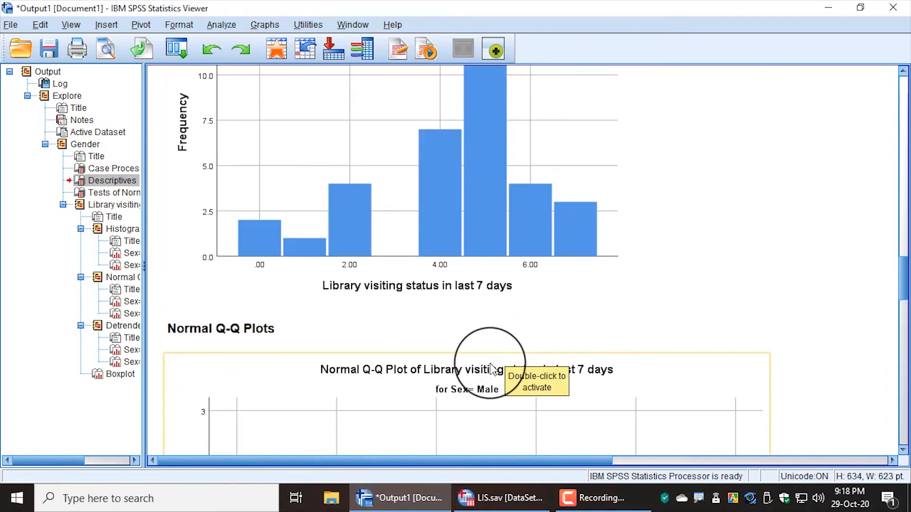
{"action": "scroll", "coordinate": [508, 362], "scroll_direction": "up", "scroll_amount": 15}
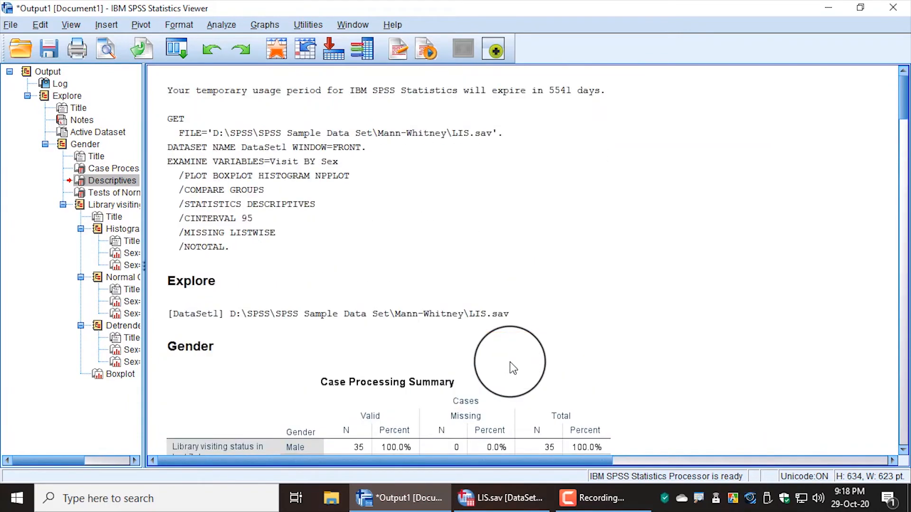
{"action": "scroll", "coordinate": [512, 367], "scroll_direction": "down", "scroll_amount": 18}
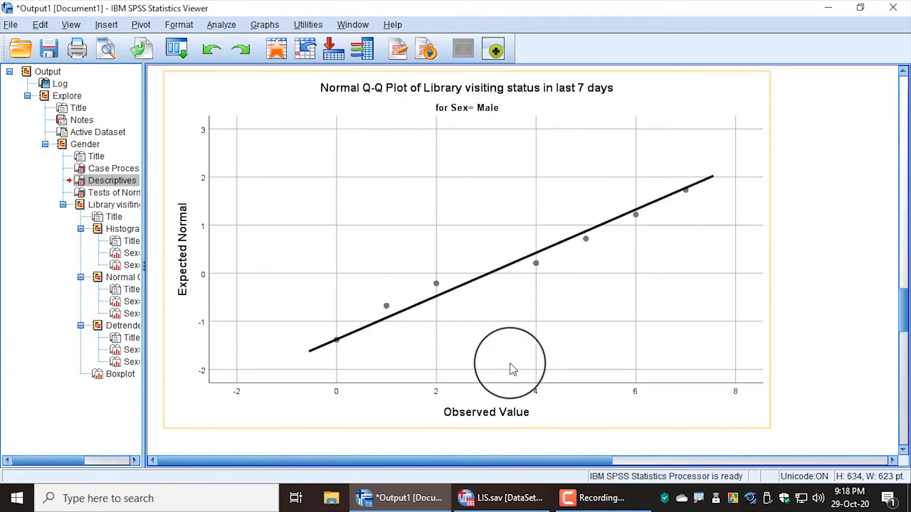
{"action": "scroll", "coordinate": [513, 369], "scroll_direction": "down", "scroll_amount": 15}
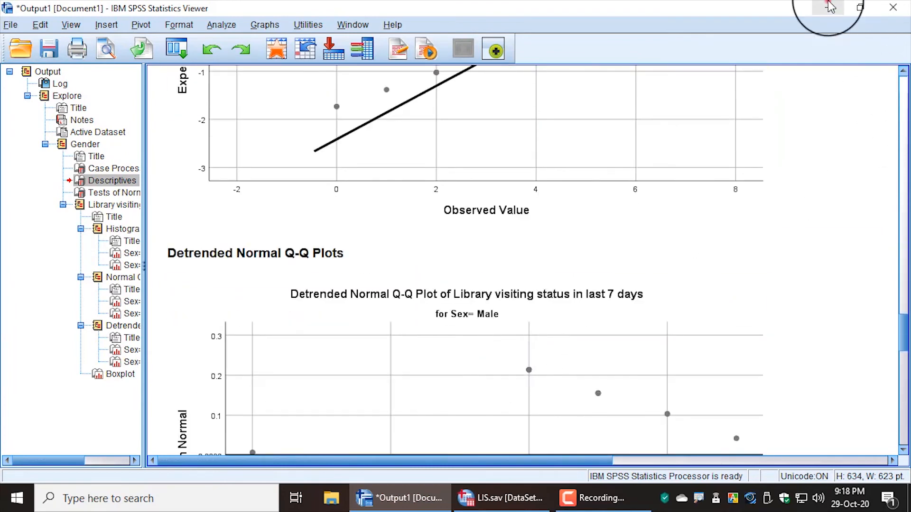
- Return to the LIS.sav data and open the legacy nonparametric test dialog for 2 Independent Samples, moved clear of the data columns
{"action": "left_click", "coordinate": [829, 6]}
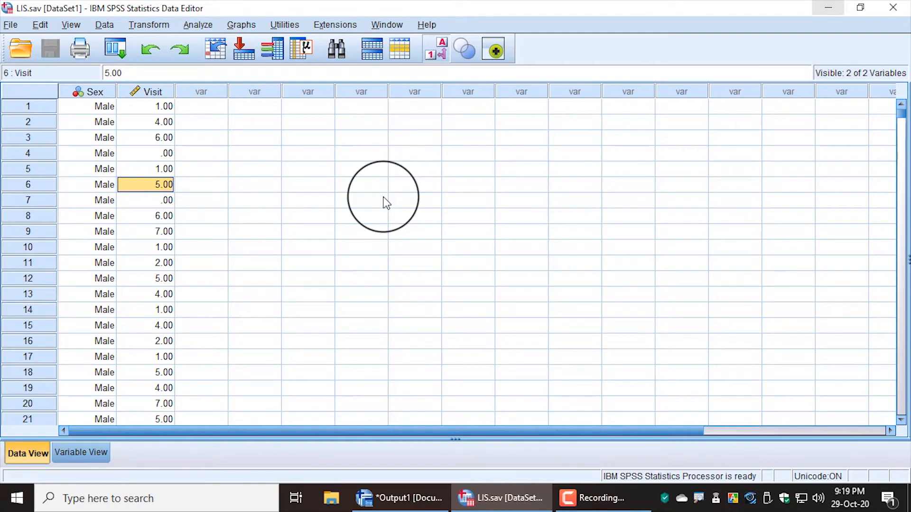
{"action": "left_click", "coordinate": [199, 26]}
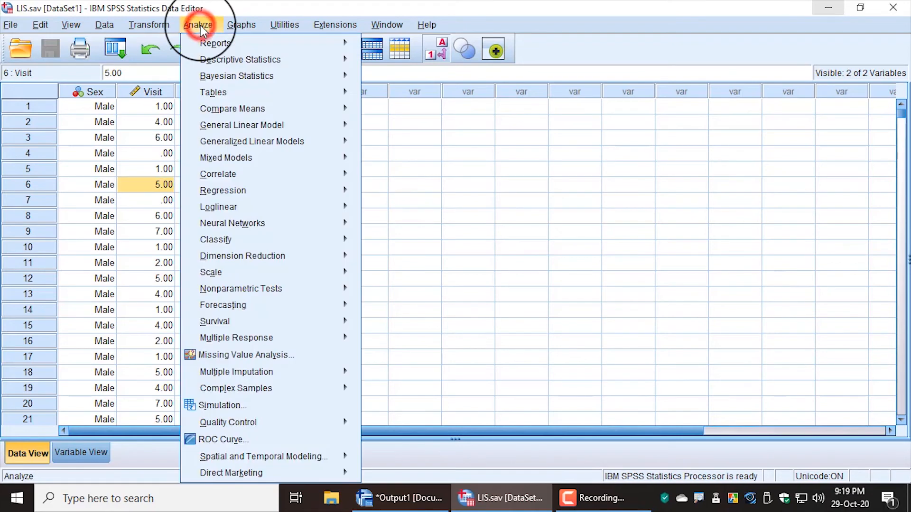
{"action": "left_click", "coordinate": [286, 292]}
{"action": "left_click", "coordinate": [446, 342]}
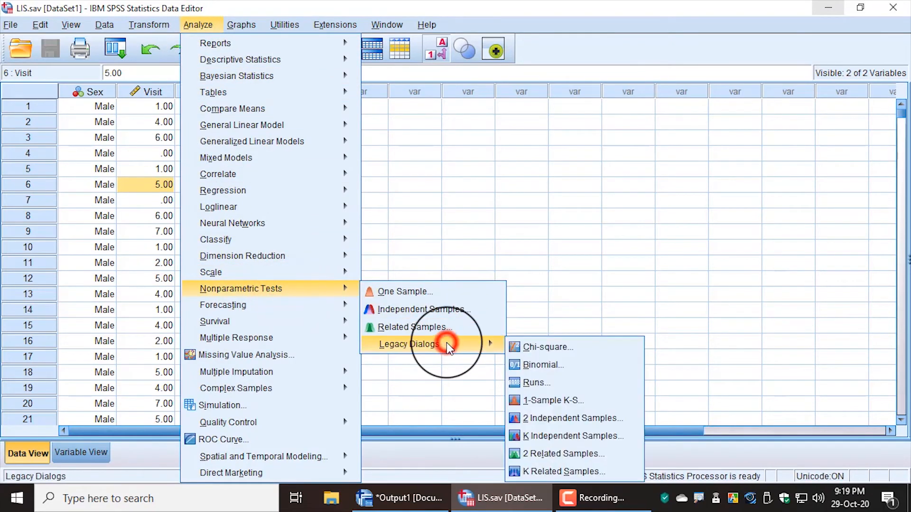
{"action": "left_click", "coordinate": [581, 420]}
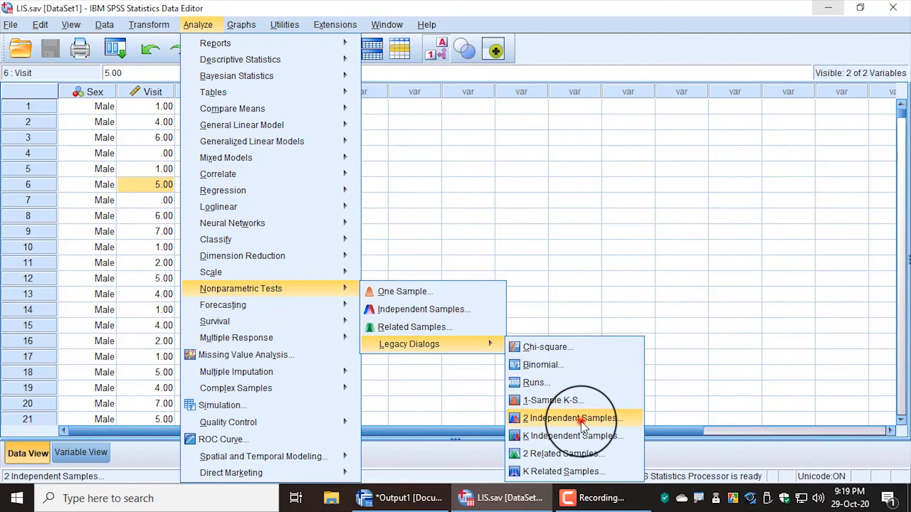
{"action": "left_click_drag", "start_coordinate": [560, 256], "coordinate": [252, 84]}
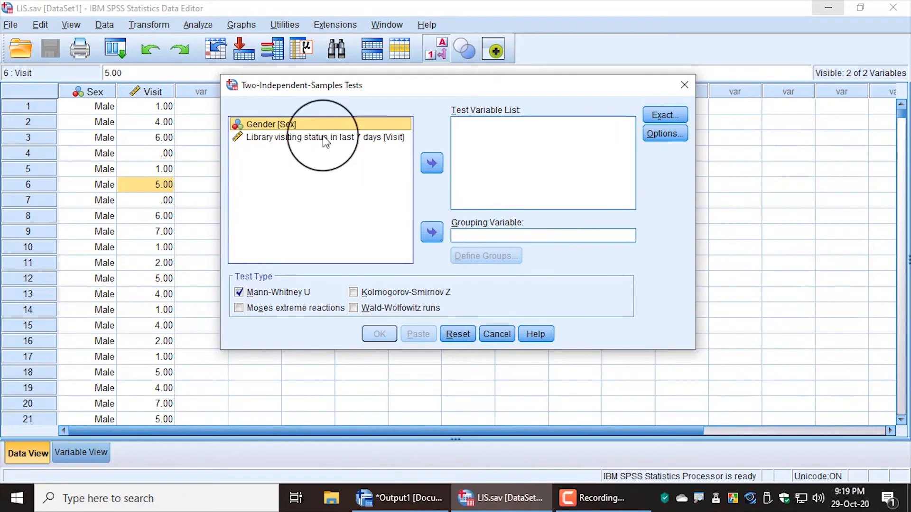
- Assign Gender [Sex] as the grouping variable and Library visiting status in last 7 days [Visit] as the test variable
{"action": "left_click", "coordinate": [433, 233]}
{"action": "left_click", "coordinate": [293, 125]}
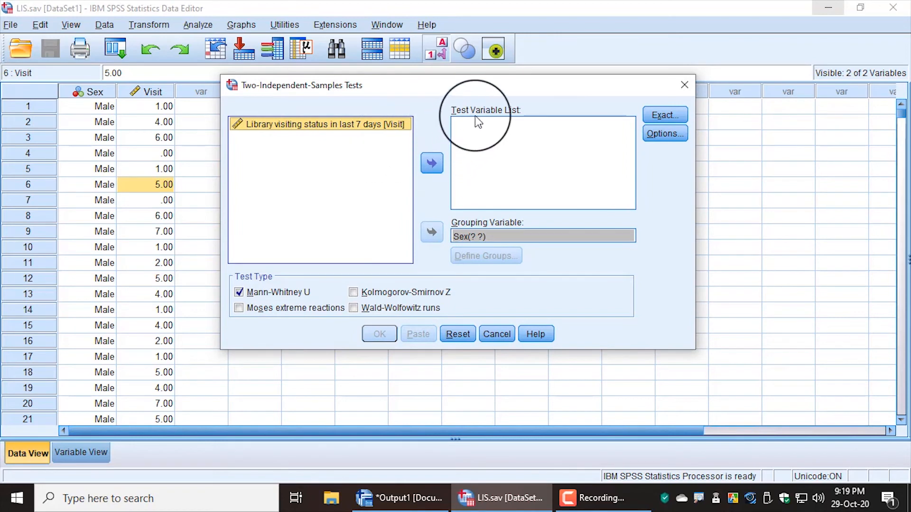
{"action": "left_click", "coordinate": [426, 160]}
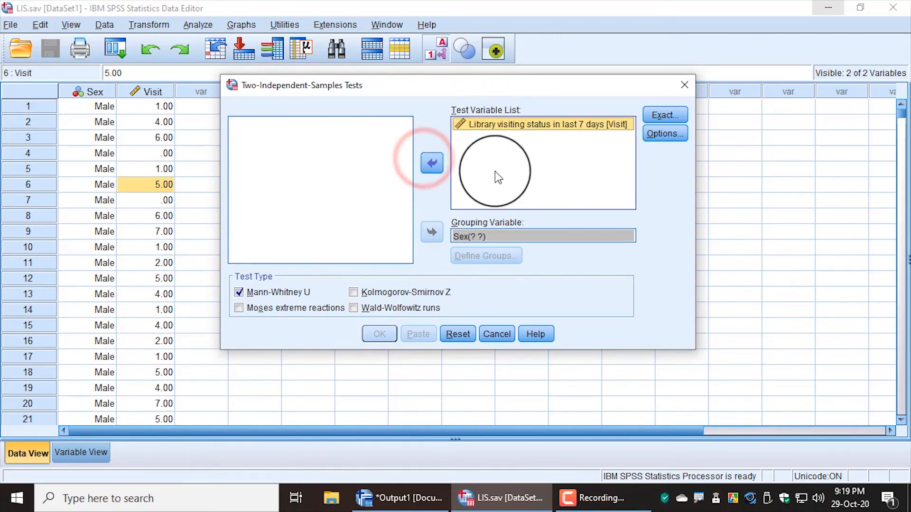
- Define the groups of the Sex grouping variable as 1 for Group 1 and 2 for Group 2
{"action": "left_click", "coordinate": [467, 237]}
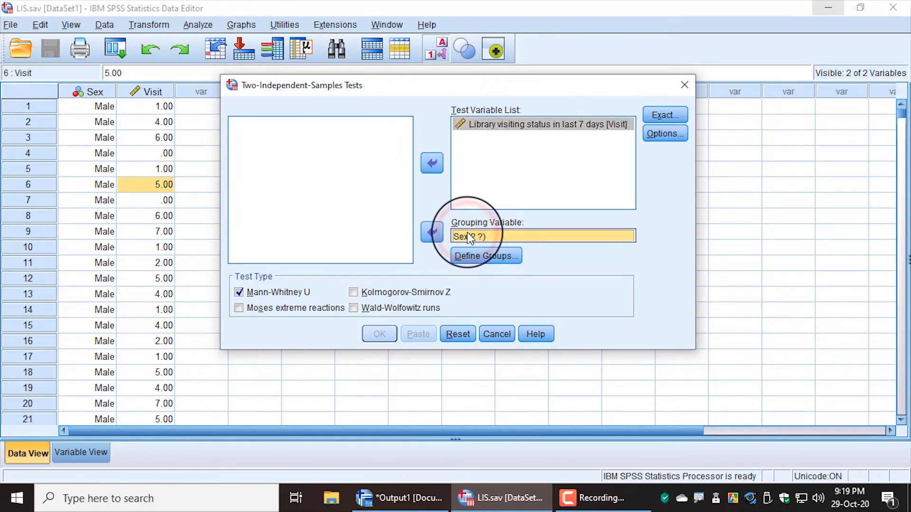
{"action": "left_click", "coordinate": [485, 255]}
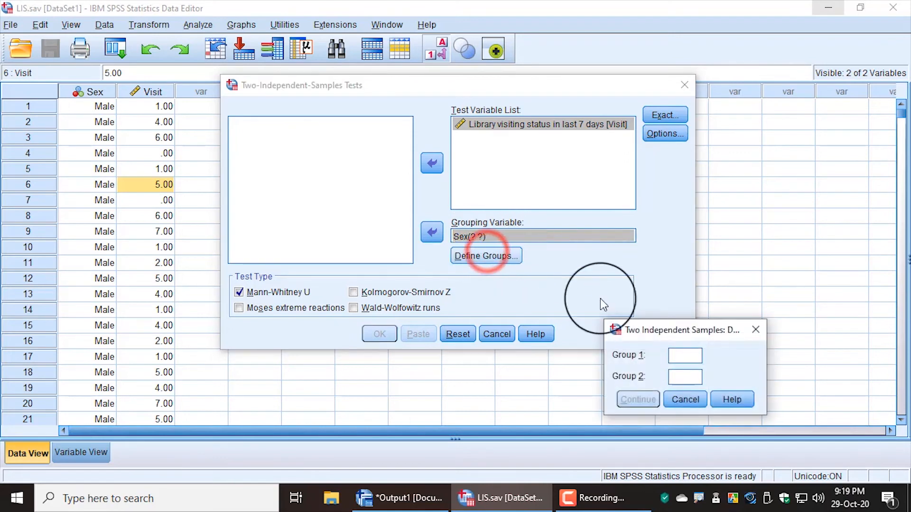
{"action": "left_click_drag", "start_coordinate": [660, 329], "coordinate": [571, 125]}
{"action": "left_click", "coordinate": [600, 150]}
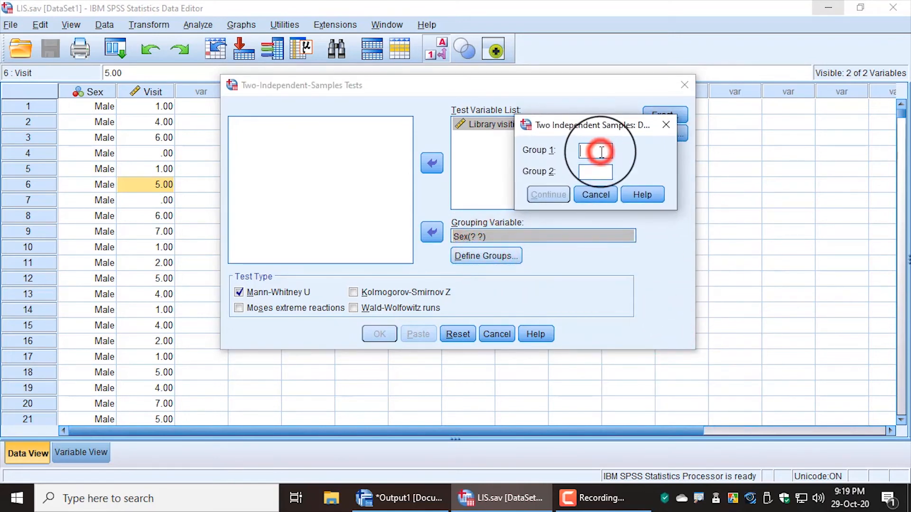
{"action": "type", "text": "1"}
{"action": "left_click", "coordinate": [601, 172]}
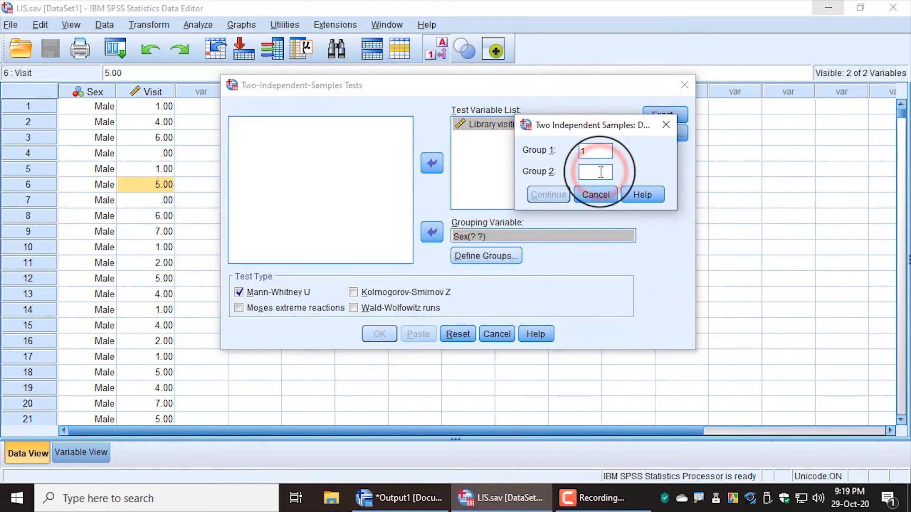
{"action": "type", "text": "2"}
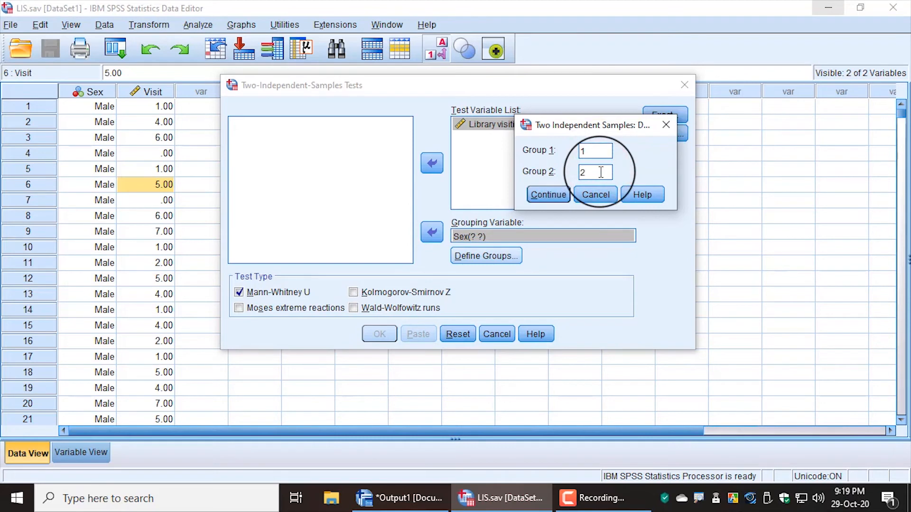
{"action": "left_click", "coordinate": [560, 196]}
{"action": "left_click", "coordinate": [663, 134]}
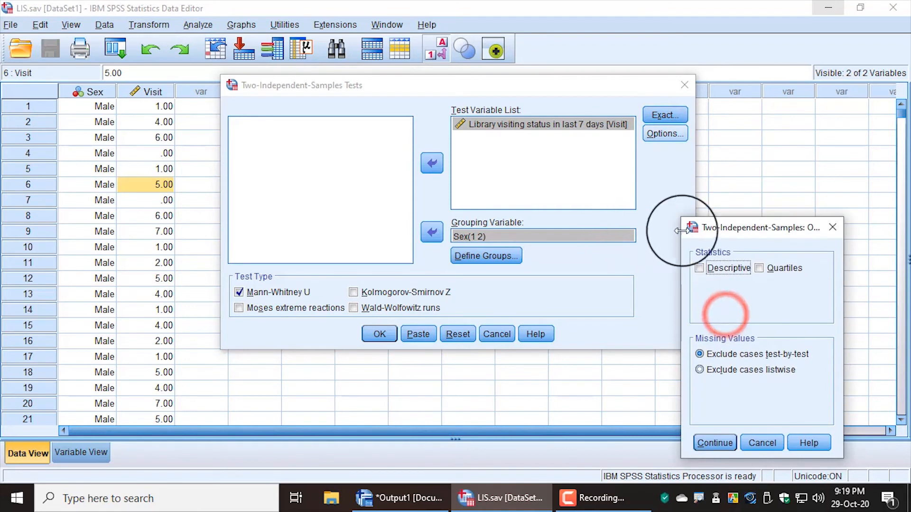
{"action": "left_click_drag", "start_coordinate": [702, 291], "coordinate": [604, 157]}
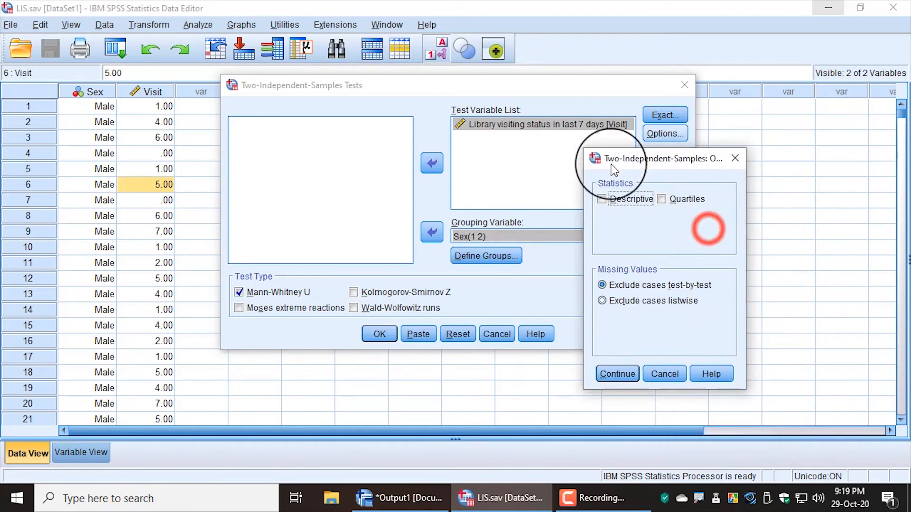
{"action": "left_click", "coordinate": [664, 374]}
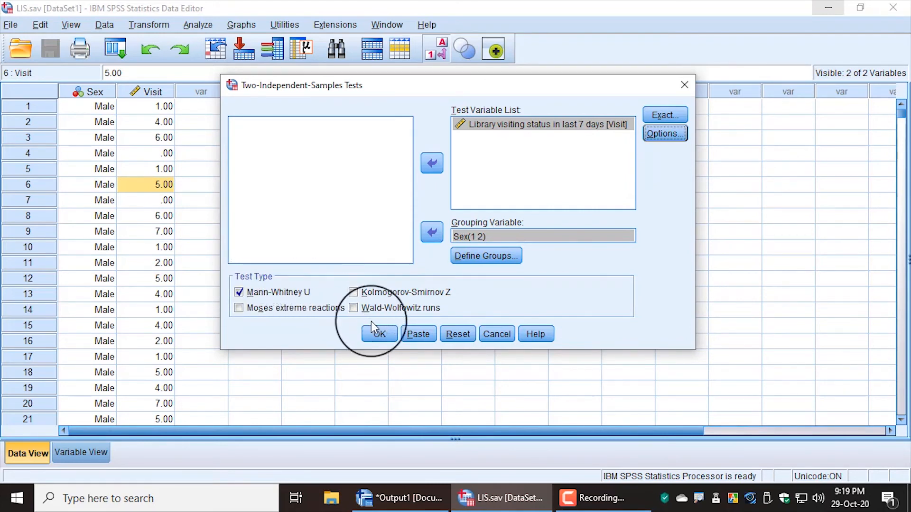
- Run the Mann-Whitney U test for library visiting status by gender and maximize the output window
{"action": "left_click", "coordinate": [383, 332]}
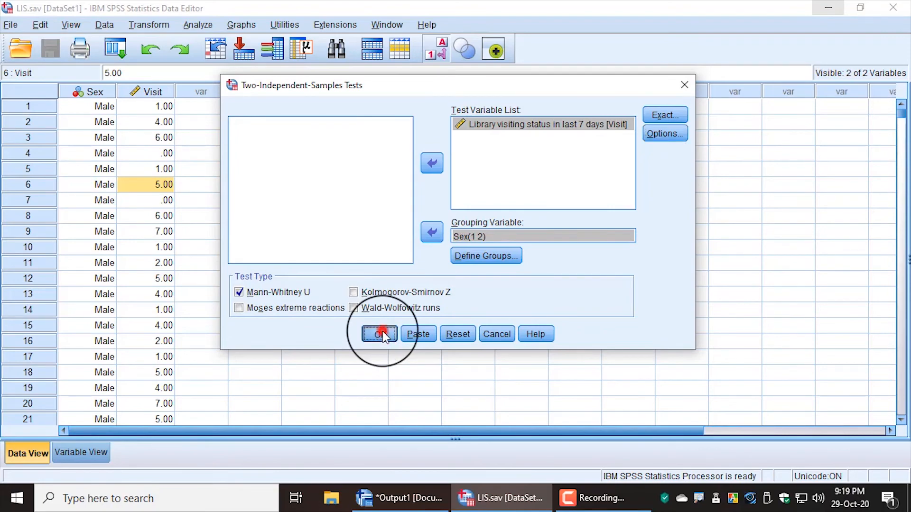
{"action": "left_click", "coordinate": [586, 17]}
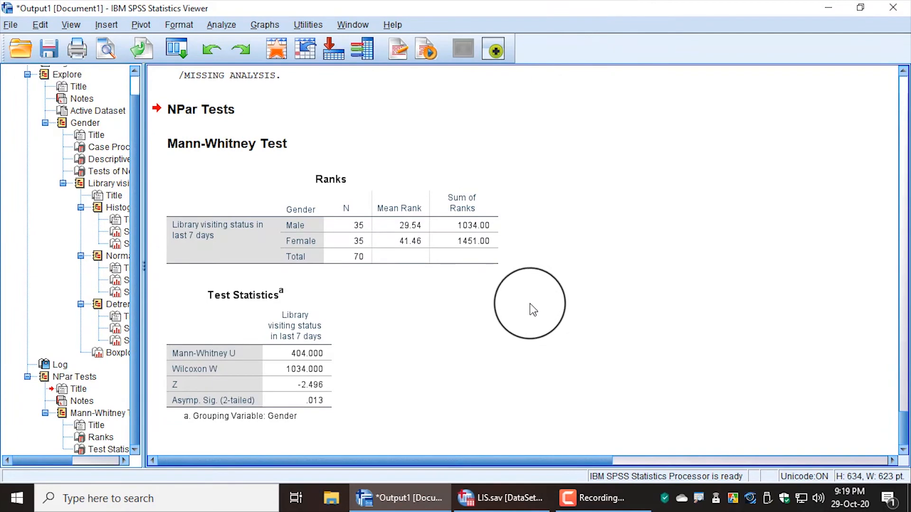
- Examine the mean ranks of males and females and the asymptotic significance in the Mann-Whitney Ranks and Test Statistics tables
{"action": "left_click", "coordinate": [410, 229]}
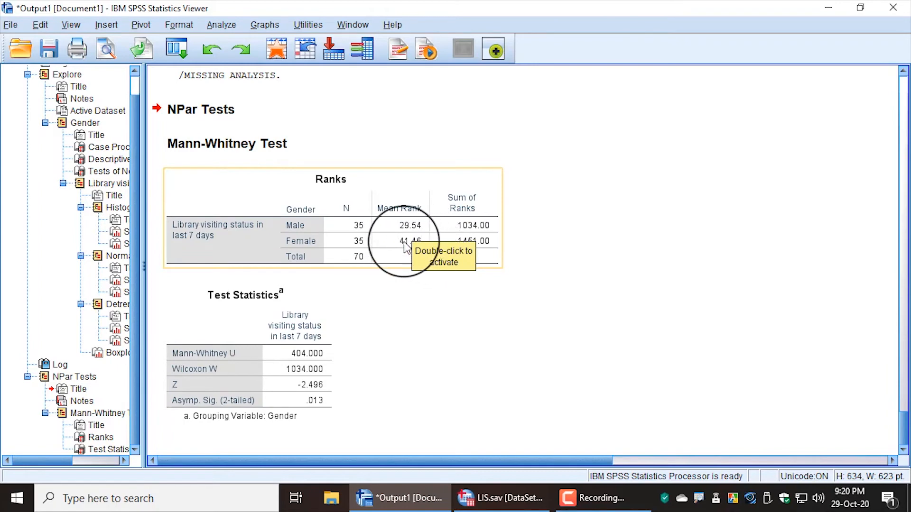
{"action": "left_click", "coordinate": [407, 241]}
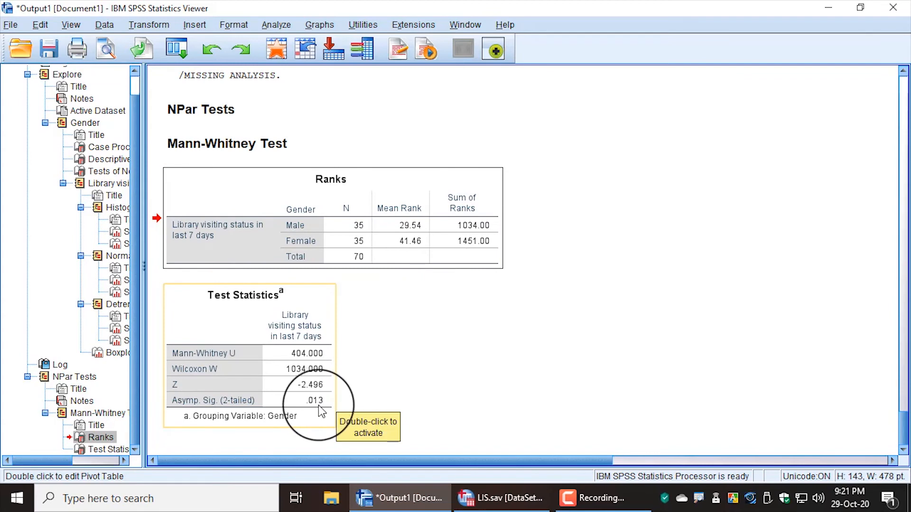
{"action": "key", "text": "ctrl+2"}
{"action": "left_click_drag", "start_coordinate": [302, 407], "coordinate": [271, 417]}
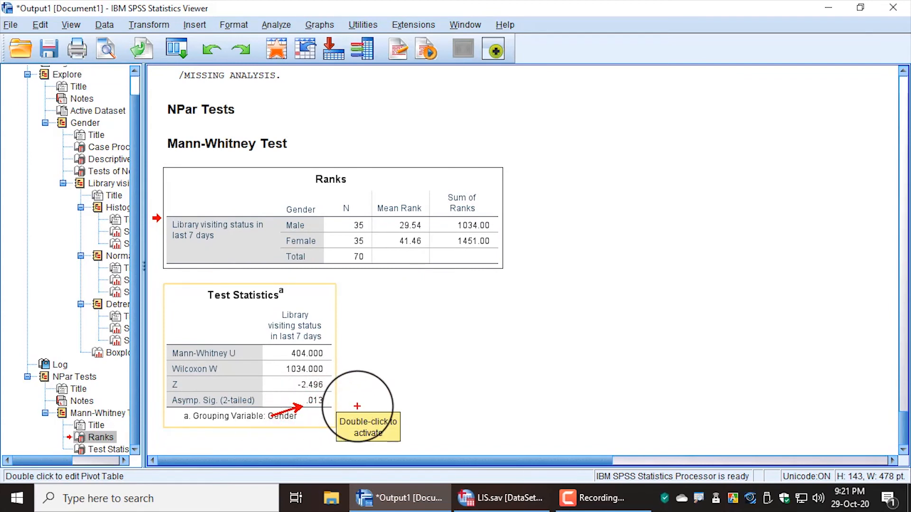
{"action": "key", "text": "Escape"}
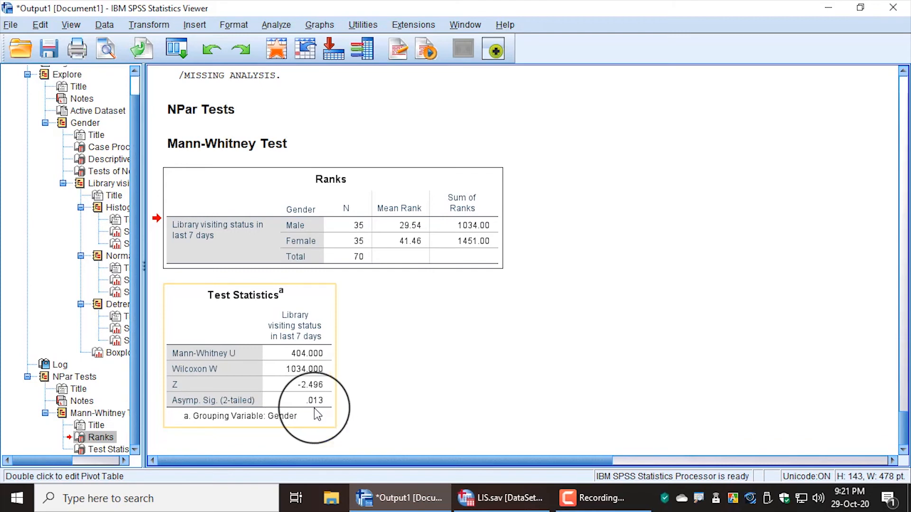
{"action": "left_click", "coordinate": [427, 282]}
{"action": "left_click", "coordinate": [423, 256]}
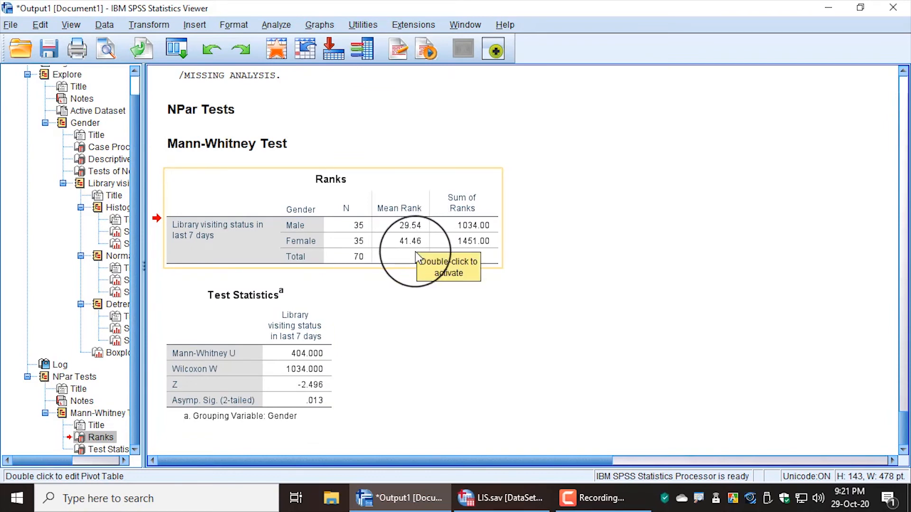
- Return to the LIS.sav data and open the non-legacy nonparametric test for Independent Samples, moved so the whole dialog is visible
{"action": "left_click", "coordinate": [828, 7]}
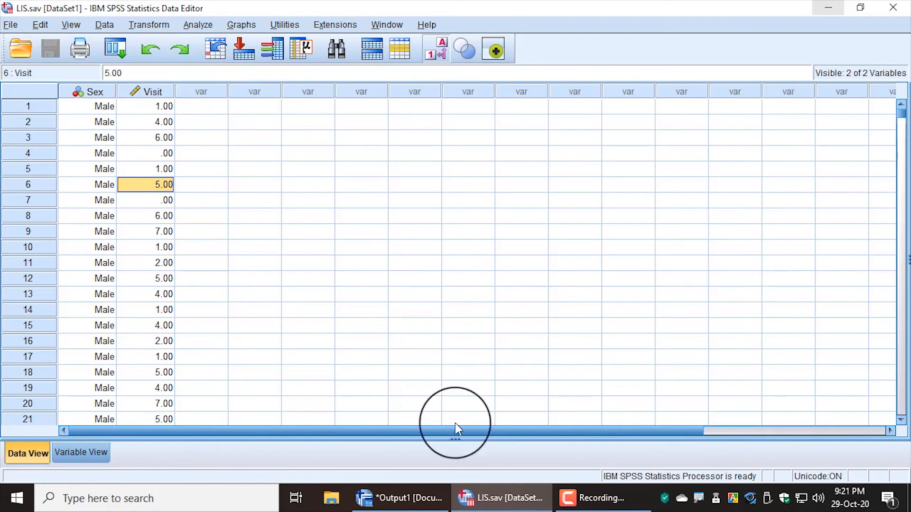
{"action": "left_click", "coordinate": [405, 497]}
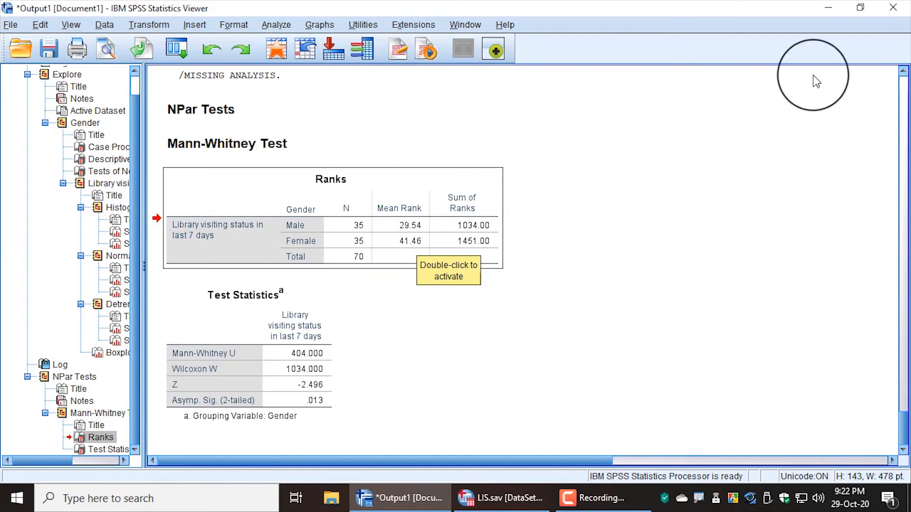
{"action": "left_click", "coordinate": [829, 7]}
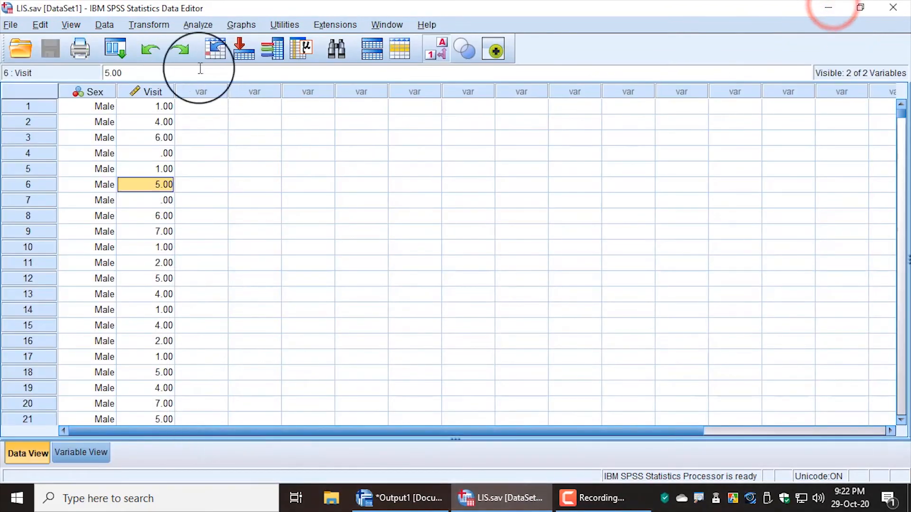
{"action": "left_click", "coordinate": [198, 25]}
{"action": "left_click", "coordinate": [286, 290]}
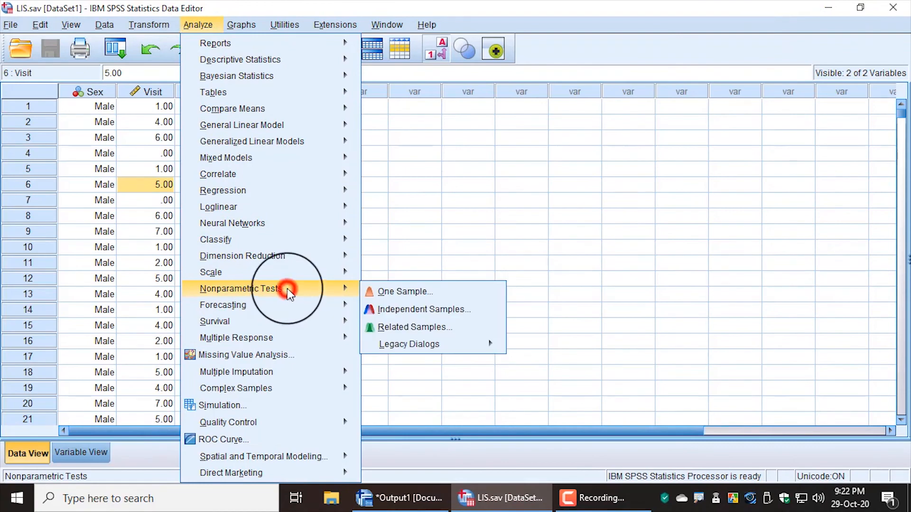
{"action": "left_click", "coordinate": [440, 310]}
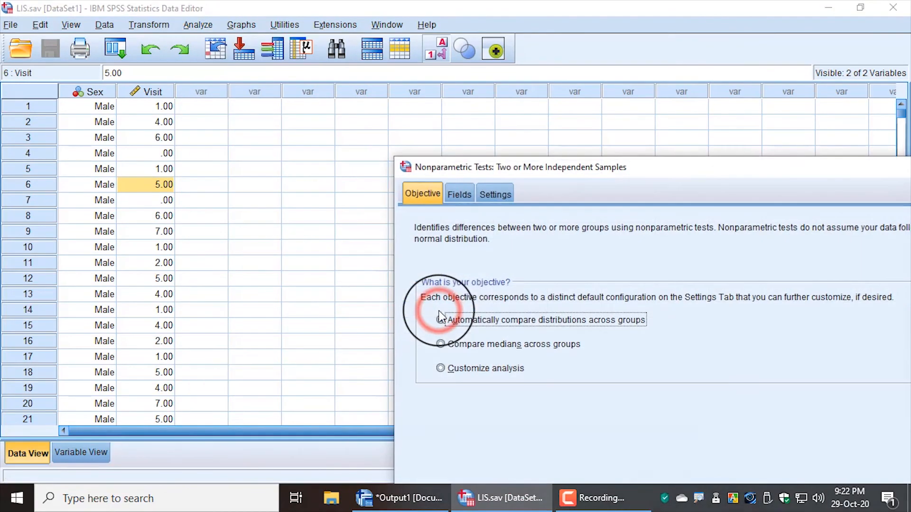
{"action": "left_click_drag", "start_coordinate": [463, 163], "coordinate": [235, 70]}
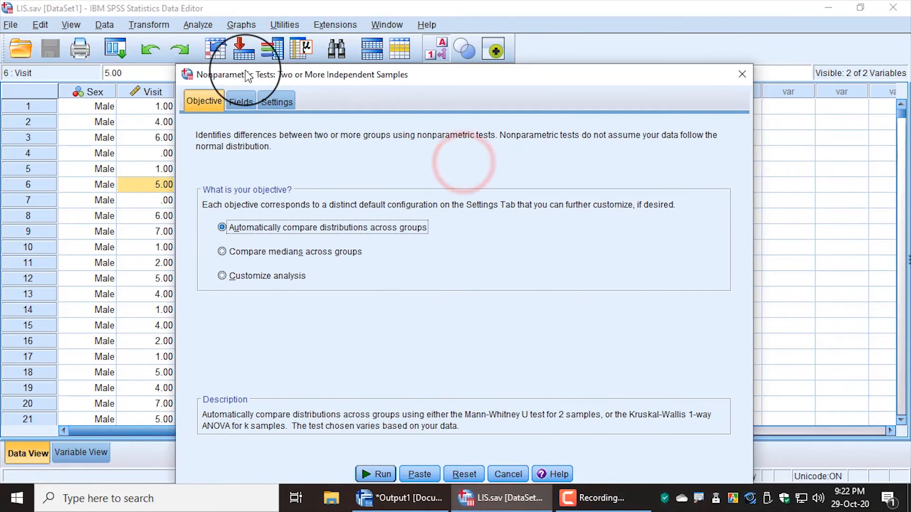
- Assign Gender as the groups field and Library visiting status in last 7 days as the test field
{"action": "left_click", "coordinate": [251, 105]}
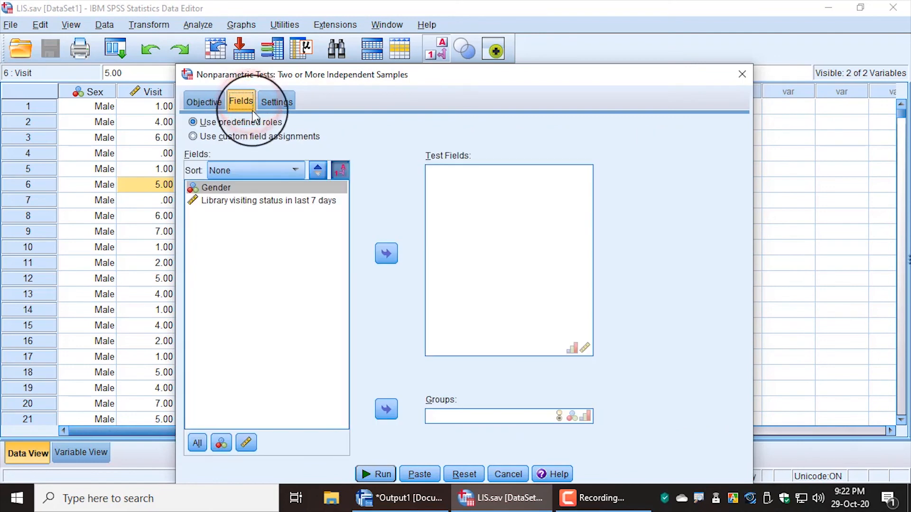
{"action": "left_click", "coordinate": [237, 188]}
{"action": "left_click", "coordinate": [383, 411]}
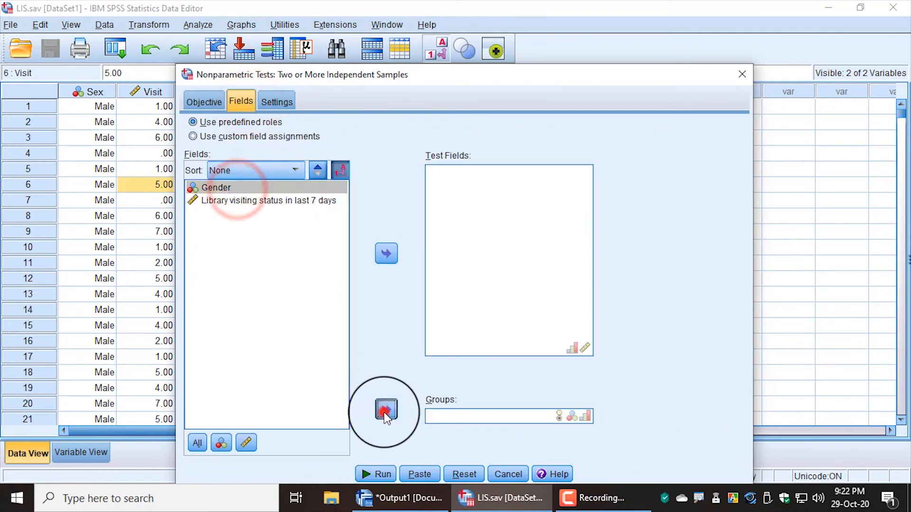
{"action": "left_click", "coordinate": [236, 188]}
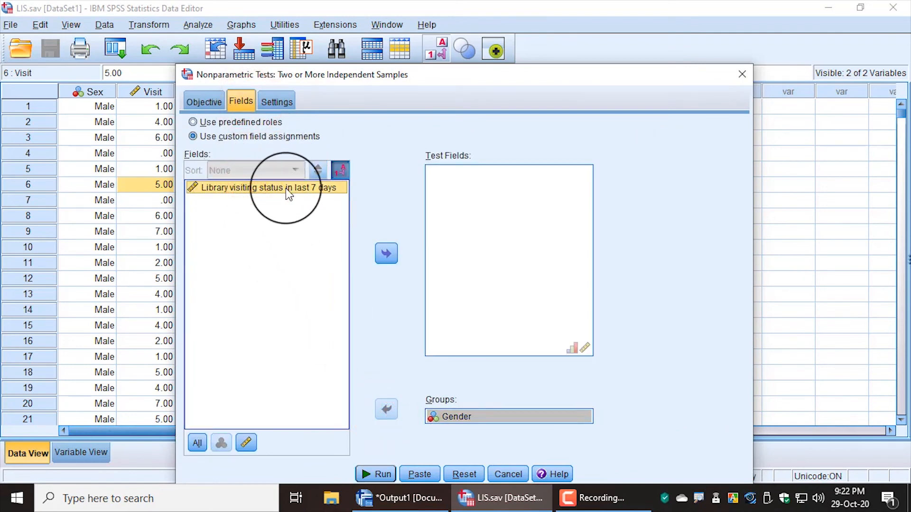
{"action": "left_click", "coordinate": [386, 255]}
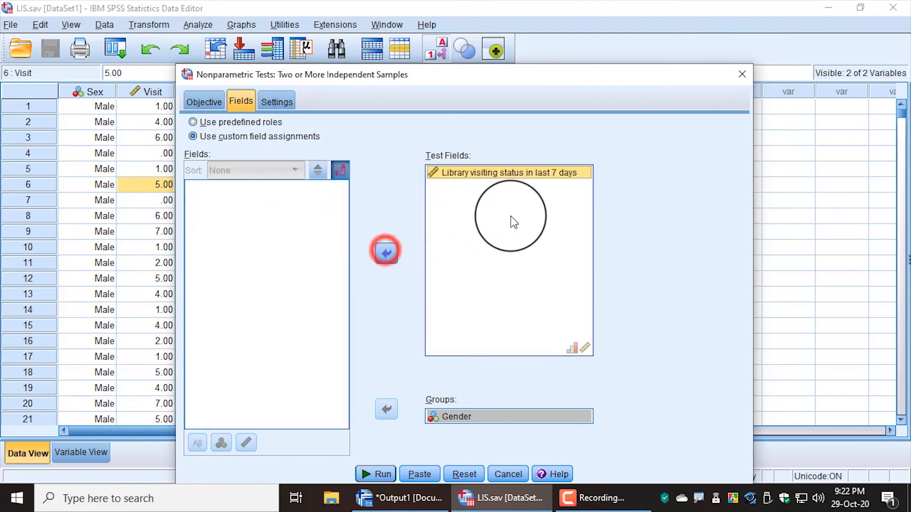
- Customize the tests to use only Mann-Whitney U (2 samples) and run the analysis
{"action": "left_click", "coordinate": [277, 103]}
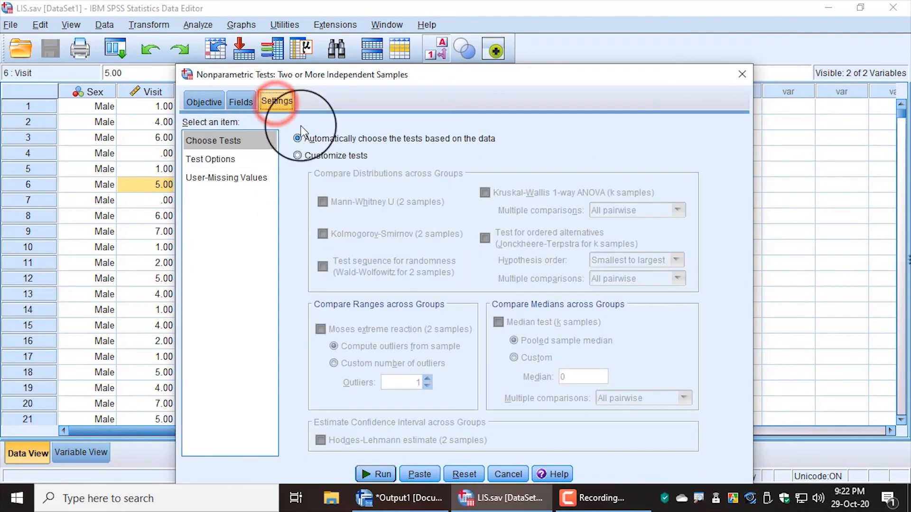
{"action": "left_click", "coordinate": [297, 155]}
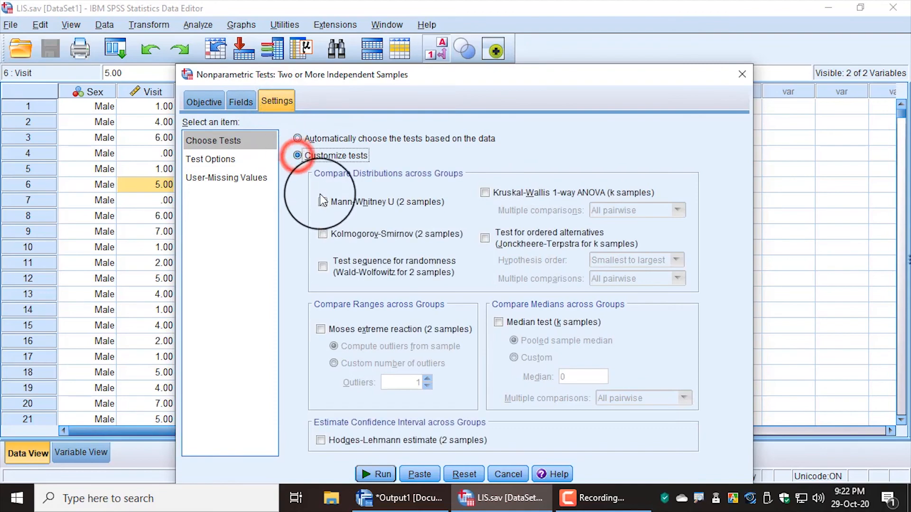
{"action": "left_click", "coordinate": [324, 202]}
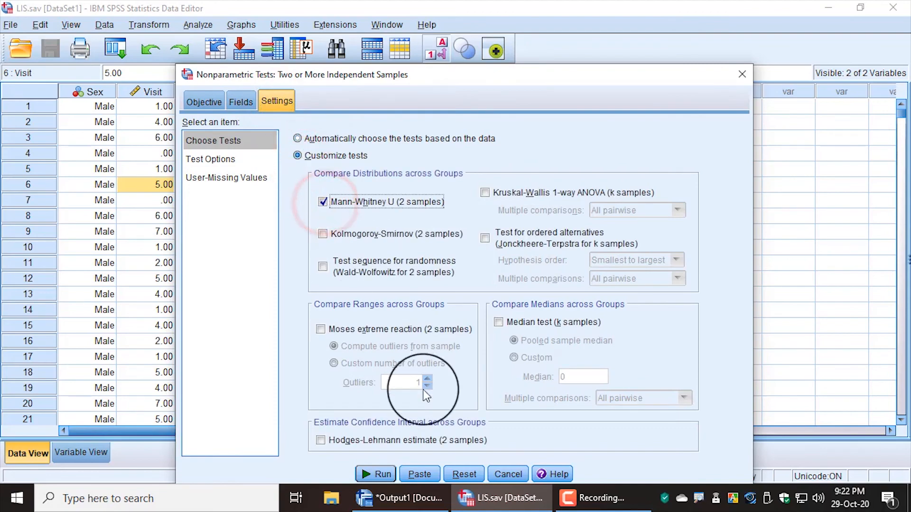
{"action": "left_click", "coordinate": [375, 473]}
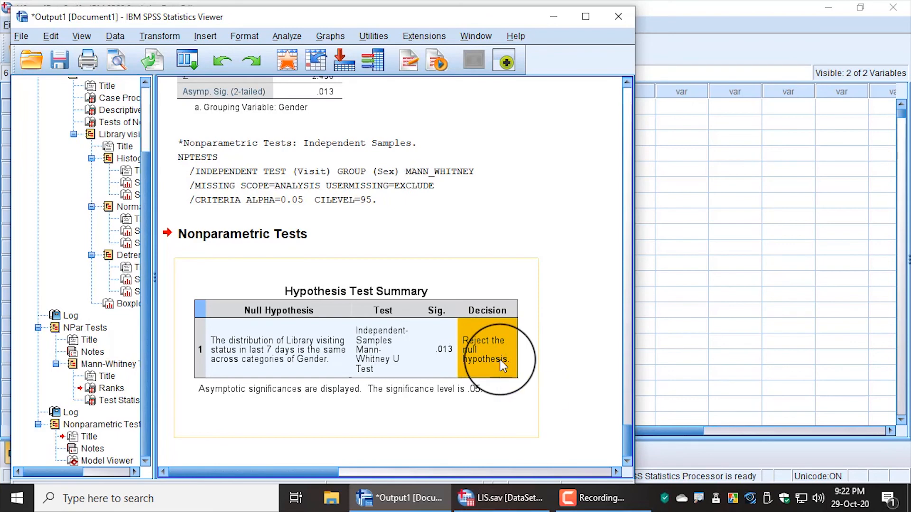
- Maximize the output window and compare the Hypothesis Test Summary with the earlier Mann-Whitney Test Statistics table
{"action": "left_click", "coordinate": [585, 17]}
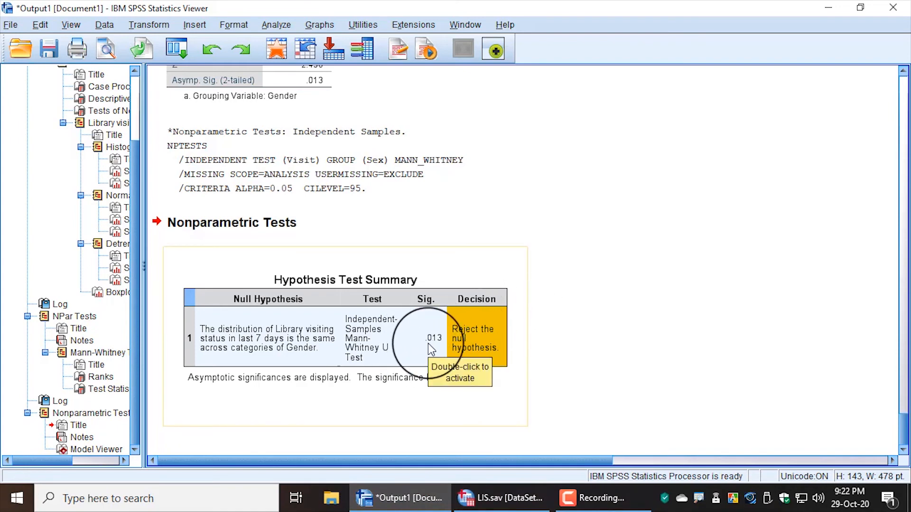
{"action": "scroll", "coordinate": [428, 342], "scroll_direction": "up", "scroll_amount": 3}
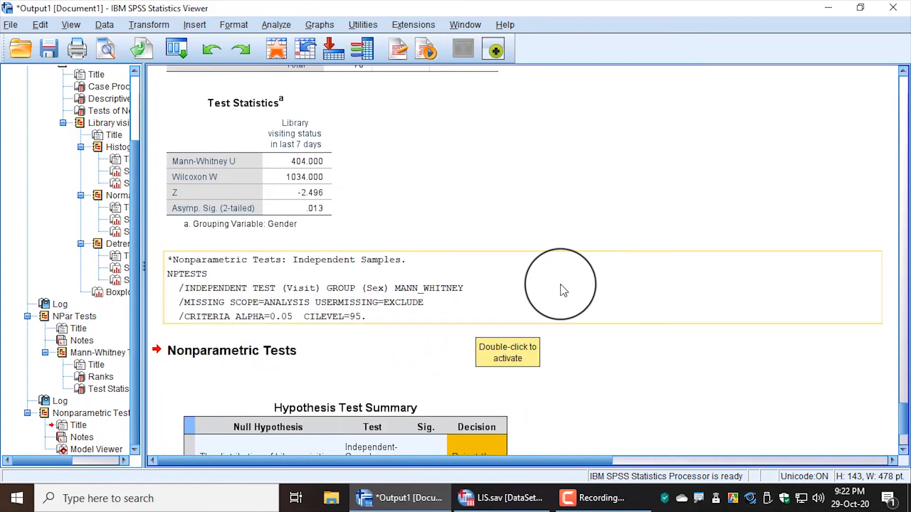
{"action": "scroll", "coordinate": [560, 284], "scroll_direction": "down", "scroll_amount": 3}
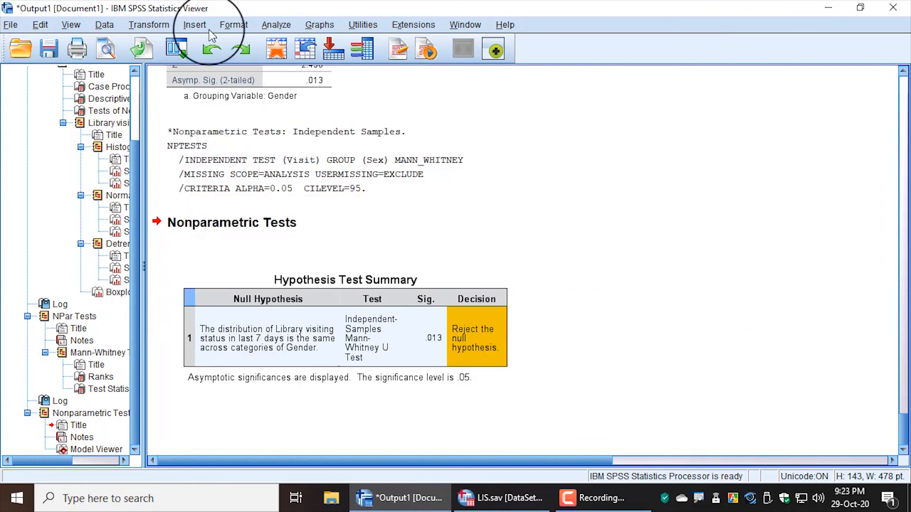
- Open the legacy nonparametric test dialog for K Independent Samples, moved clear of the Hypothesis Test Summary
{"action": "left_click", "coordinate": [273, 25]}
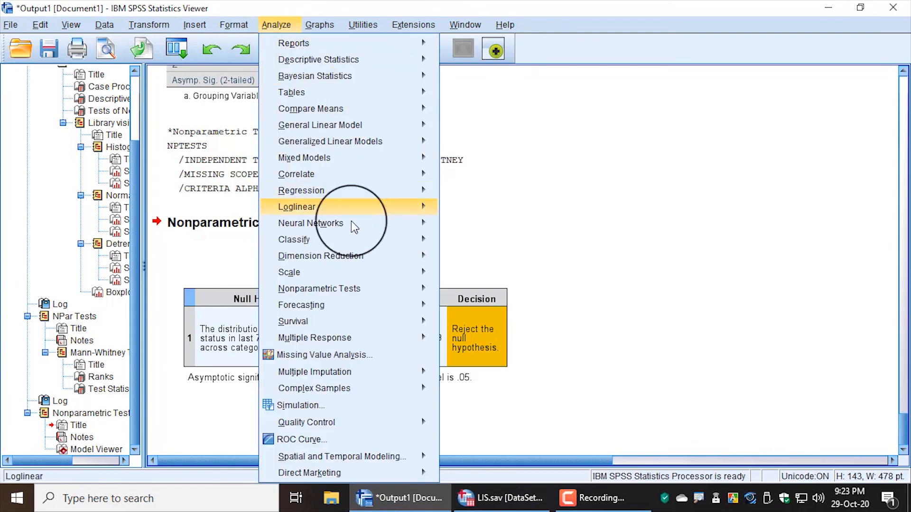
{"action": "left_click", "coordinate": [357, 287]}
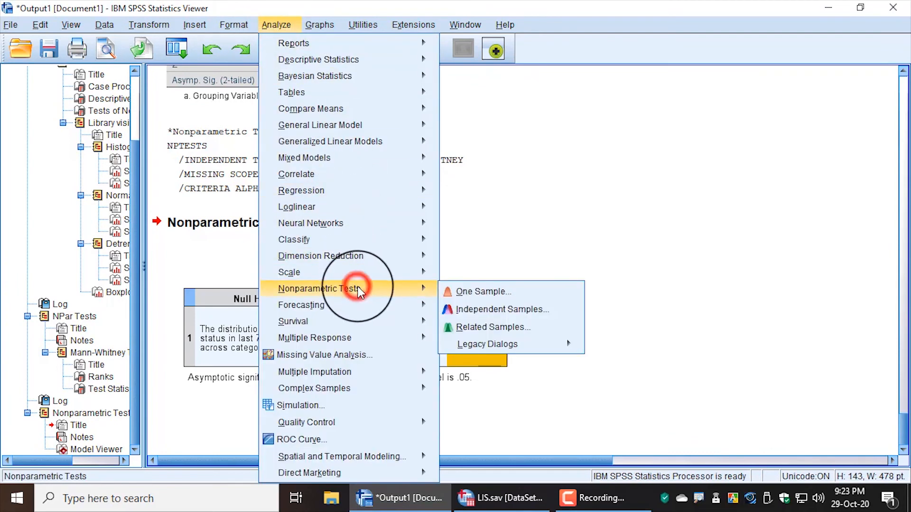
{"action": "left_click", "coordinate": [510, 344]}
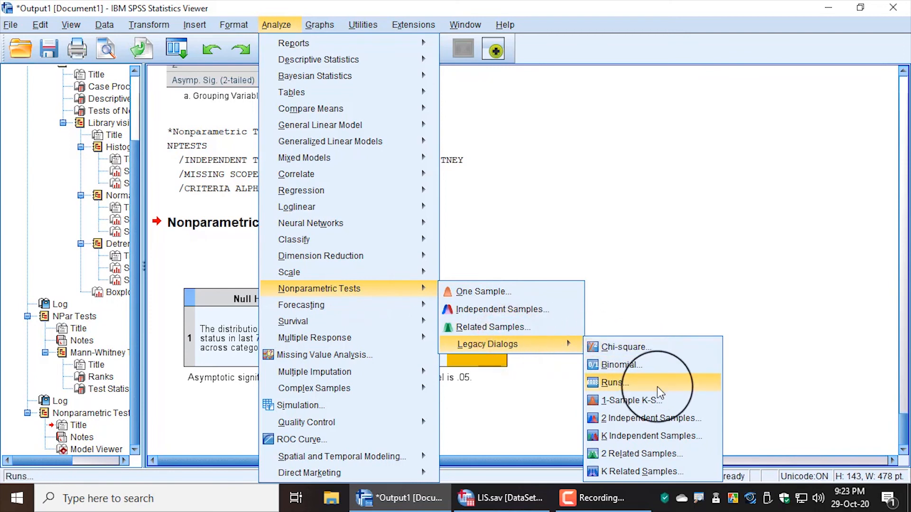
{"action": "left_click", "coordinate": [659, 440]}
{"action": "left_click_drag", "start_coordinate": [588, 254], "coordinate": [440, 56]}
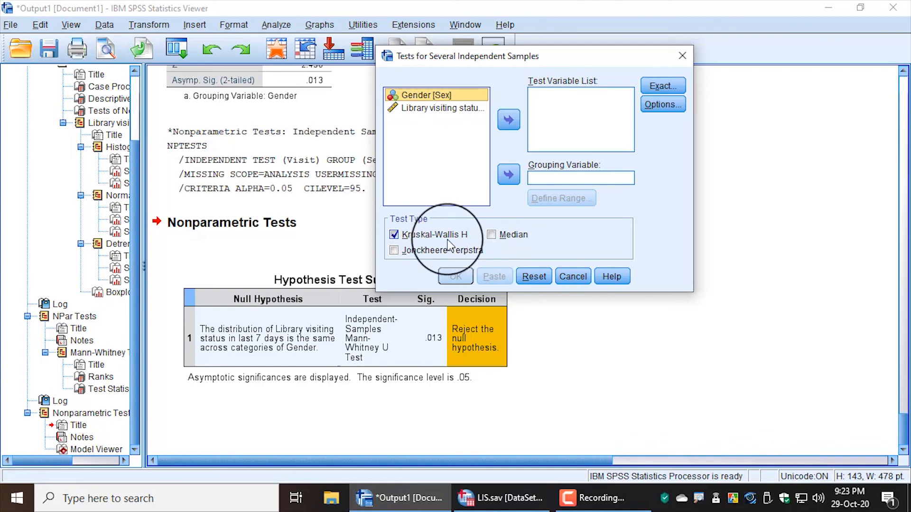
- Assign Library visiting status as the test variable and Gender [Sex] as the grouping variable for the Kruskal-Wallis H test
{"action": "left_click", "coordinate": [418, 108]}
{"action": "left_click", "coordinate": [508, 119]}
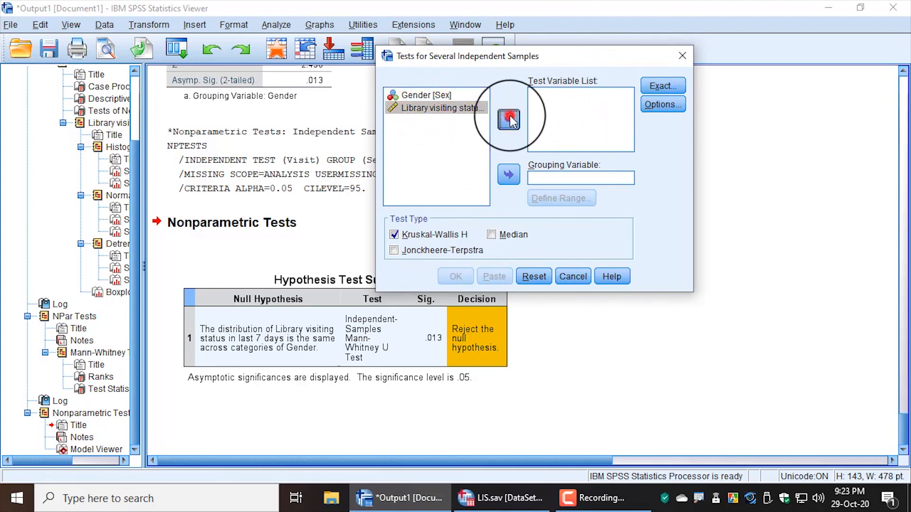
{"action": "left_click", "coordinate": [427, 97]}
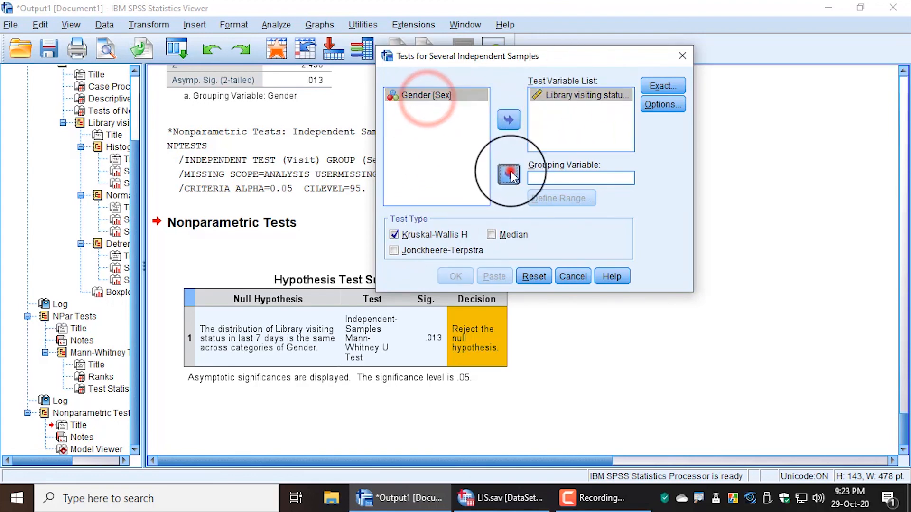
{"action": "left_click", "coordinate": [509, 174]}
- Define the Gender grouping range with minimum 1 and maximum 2, and run the Kruskal-Wallis H test
{"action": "left_click", "coordinate": [563, 198]}
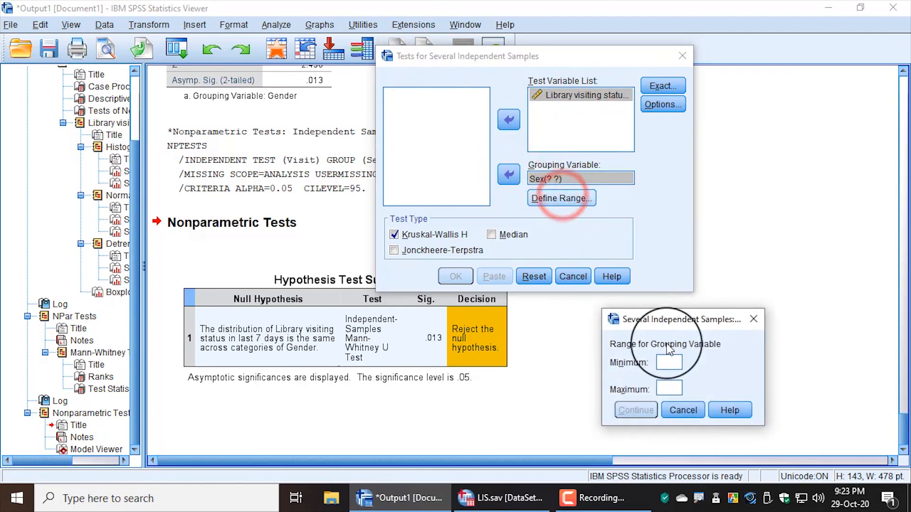
{"action": "left_click_drag", "start_coordinate": [666, 320], "coordinate": [326, 90]}
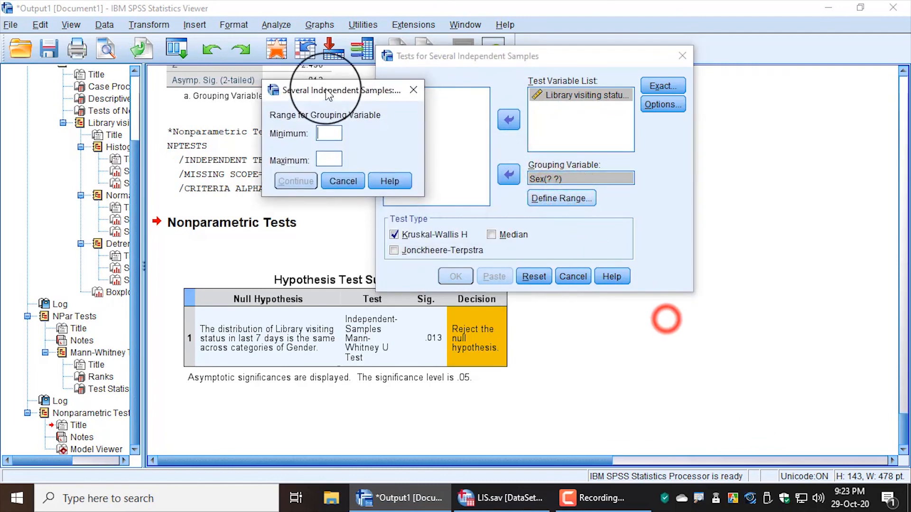
{"action": "left_click", "coordinate": [338, 131]}
{"action": "type", "text": "1"}
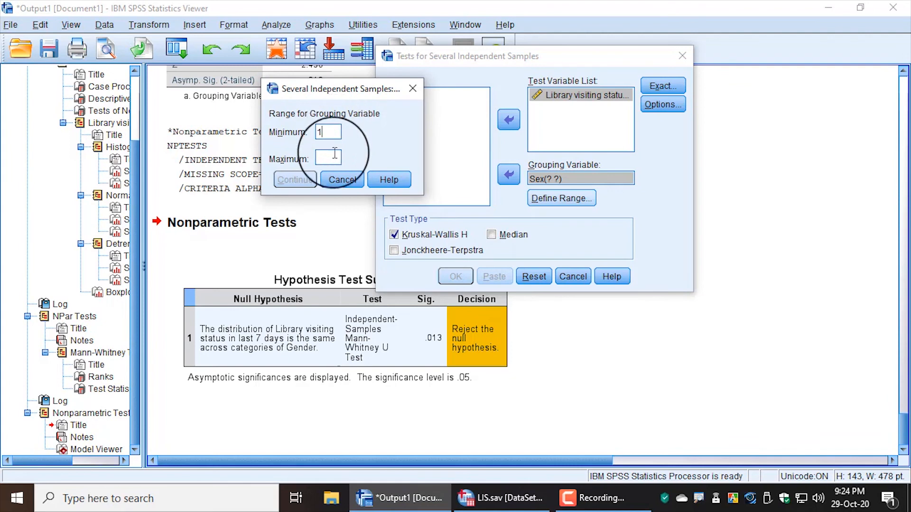
{"action": "left_click", "coordinate": [331, 160]}
{"action": "type", "text": "2"}
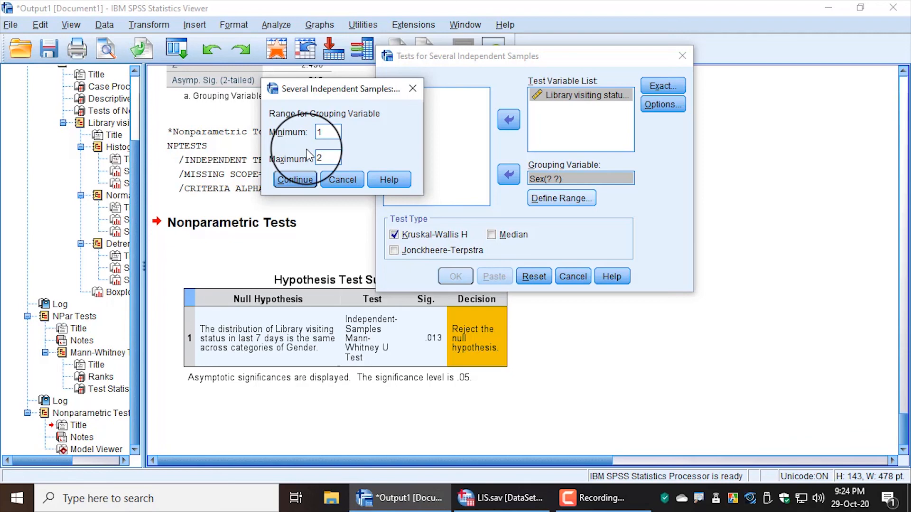
{"action": "left_click", "coordinate": [294, 179]}
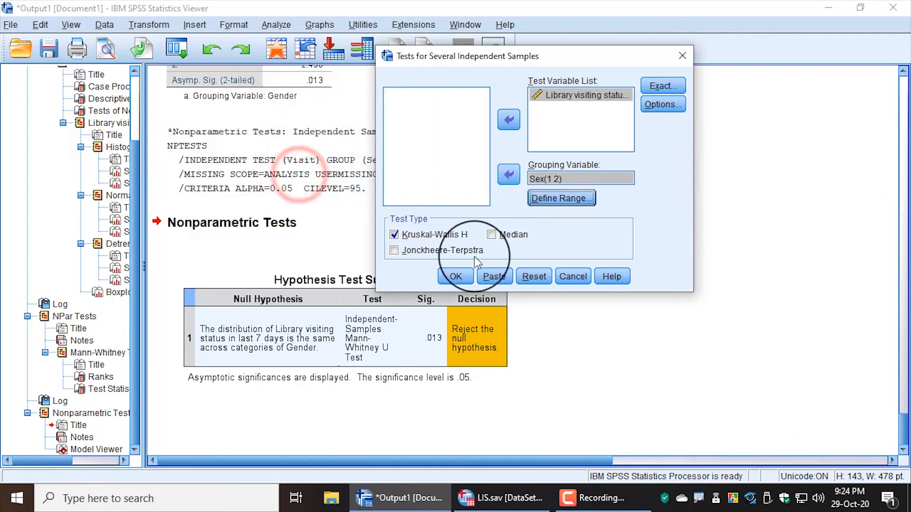
{"action": "left_click", "coordinate": [459, 275]}
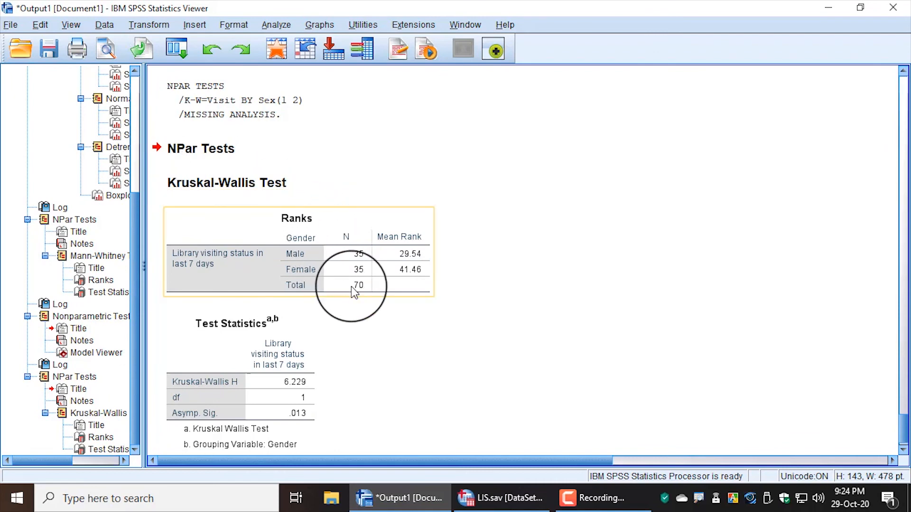
- Review the Kruskal-Wallis Ranks and Test Statistics tables, and return to the LIS.sav data
{"action": "scroll", "coordinate": [351, 286], "scroll_direction": "down", "scroll_amount": 1}
{"action": "left_click", "coordinate": [408, 234]}
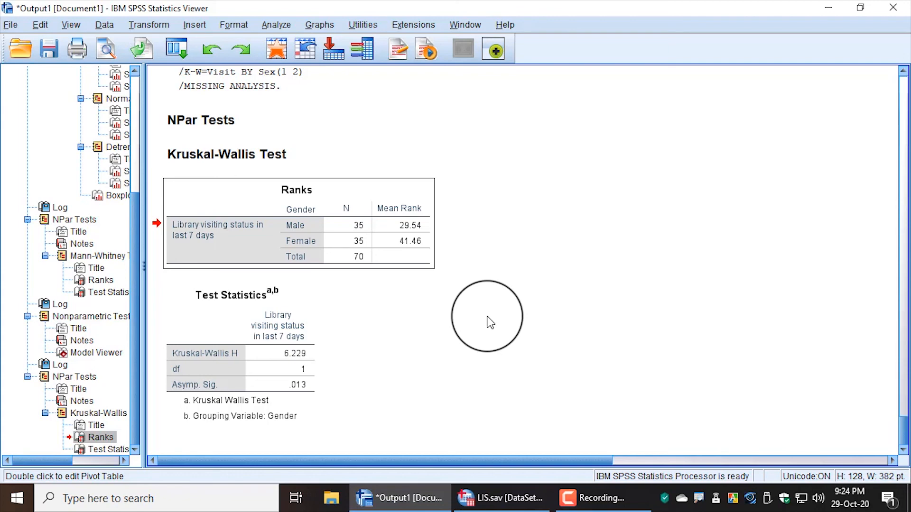
{"action": "left_click", "coordinate": [501, 498]}
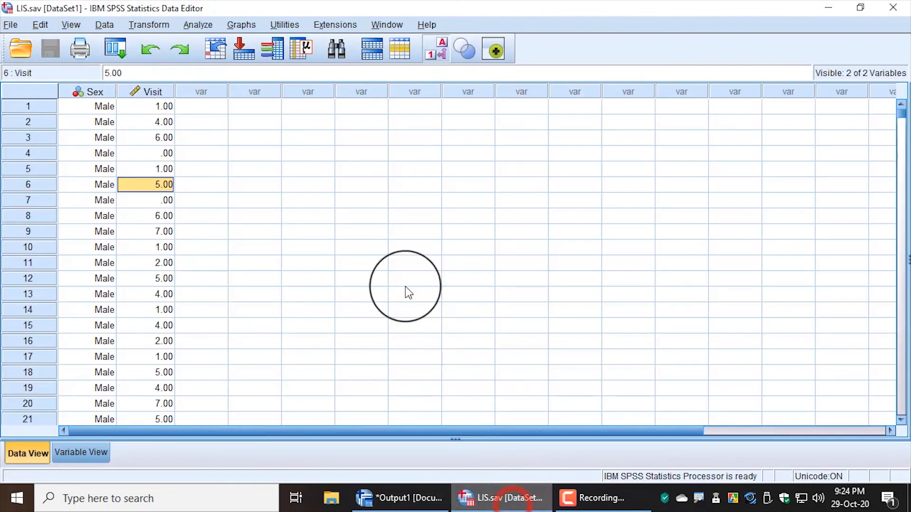